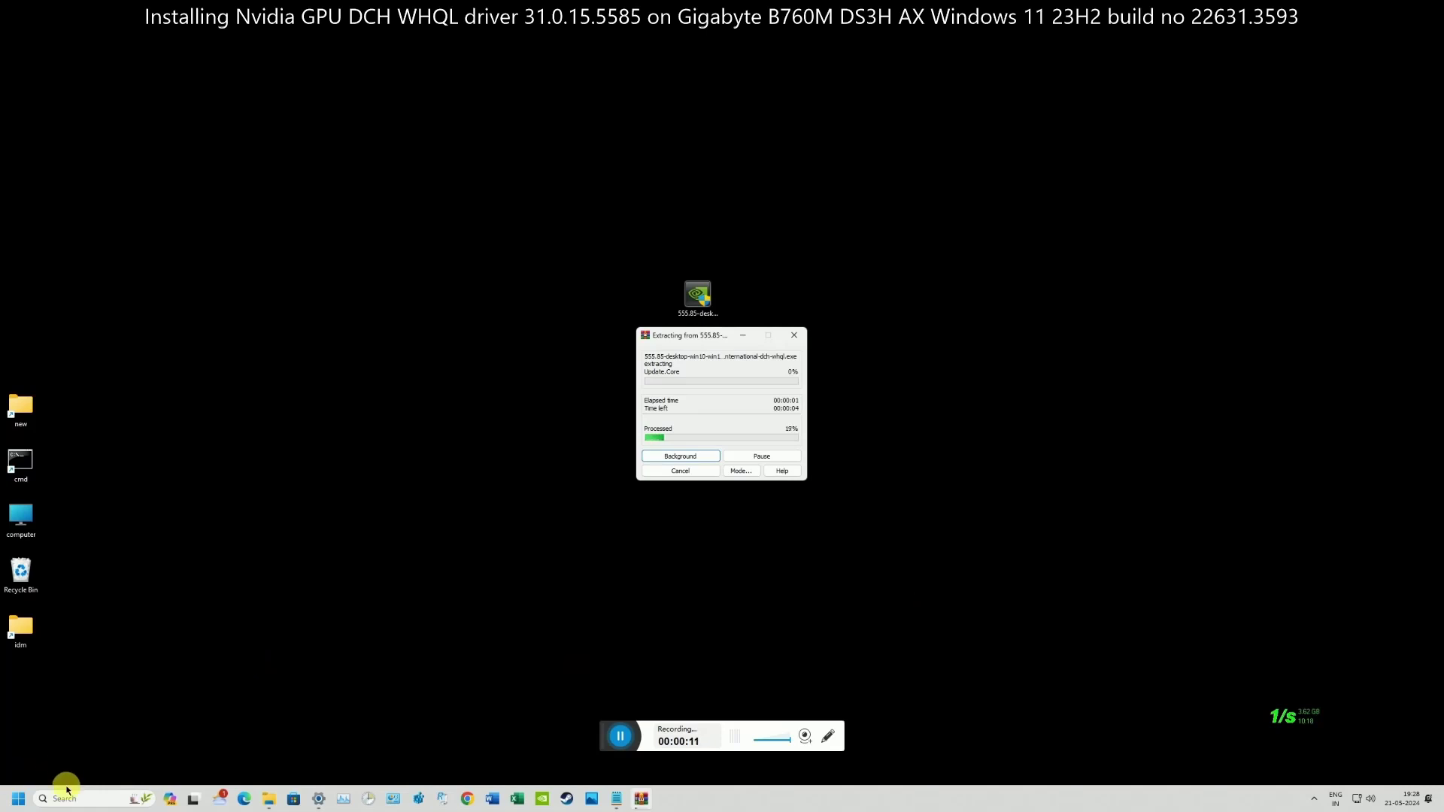
Step: Open Device Manager with the Display adapters category expanded, and move the extracted 555.85 driver folder to the middle of the desktop
click(65, 799)
text(de)
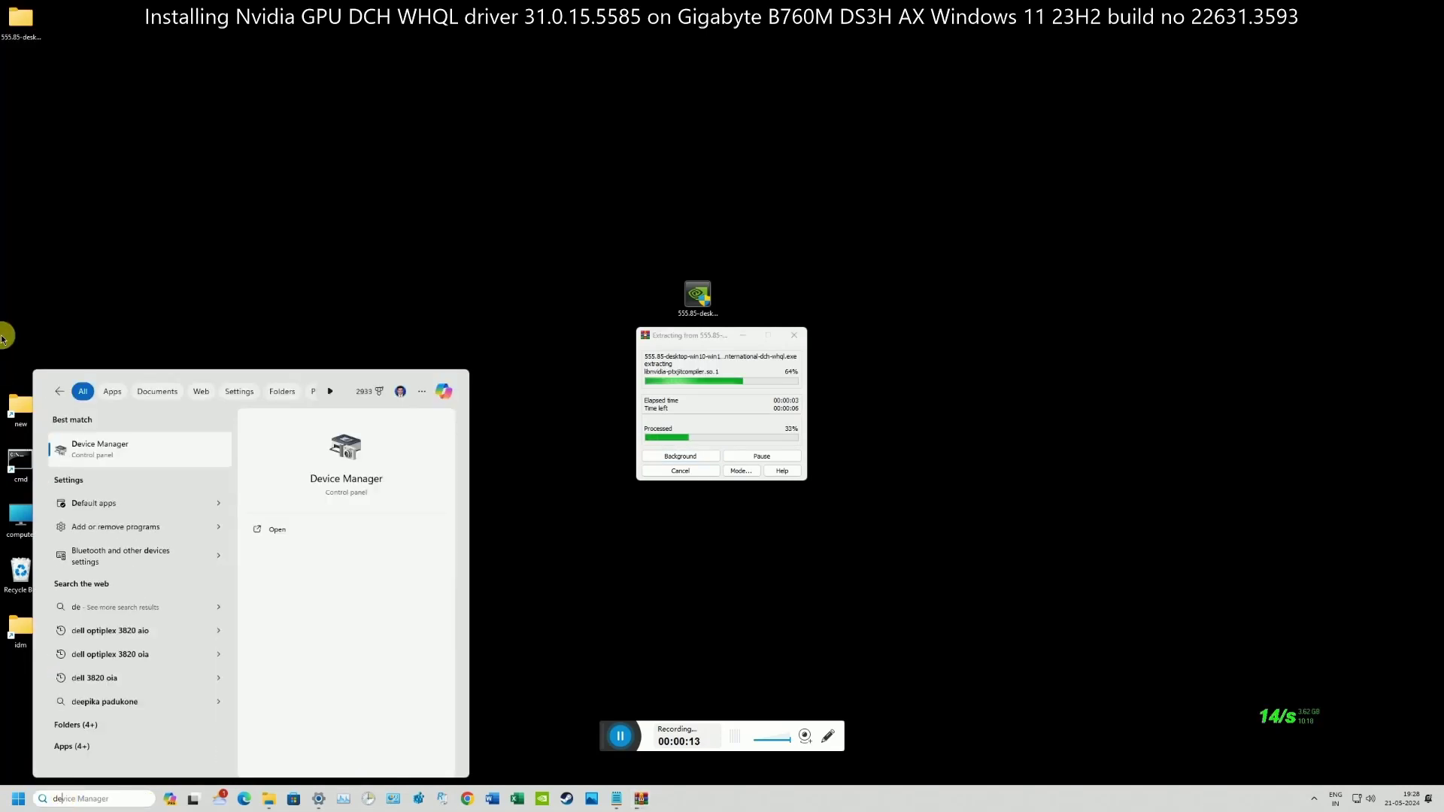
click(196, 453)
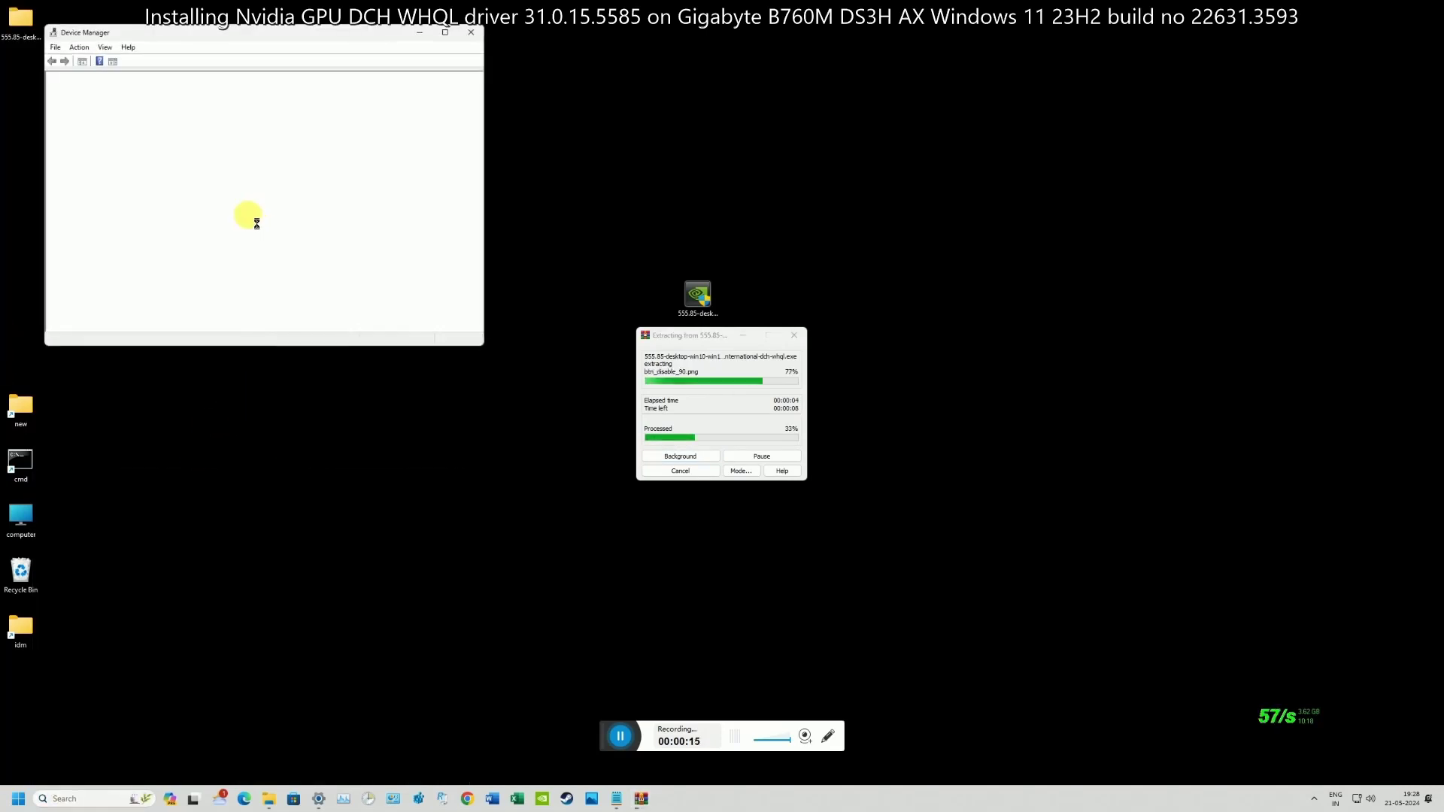
drag(297, 39, 342, 389)
click(113, 475)
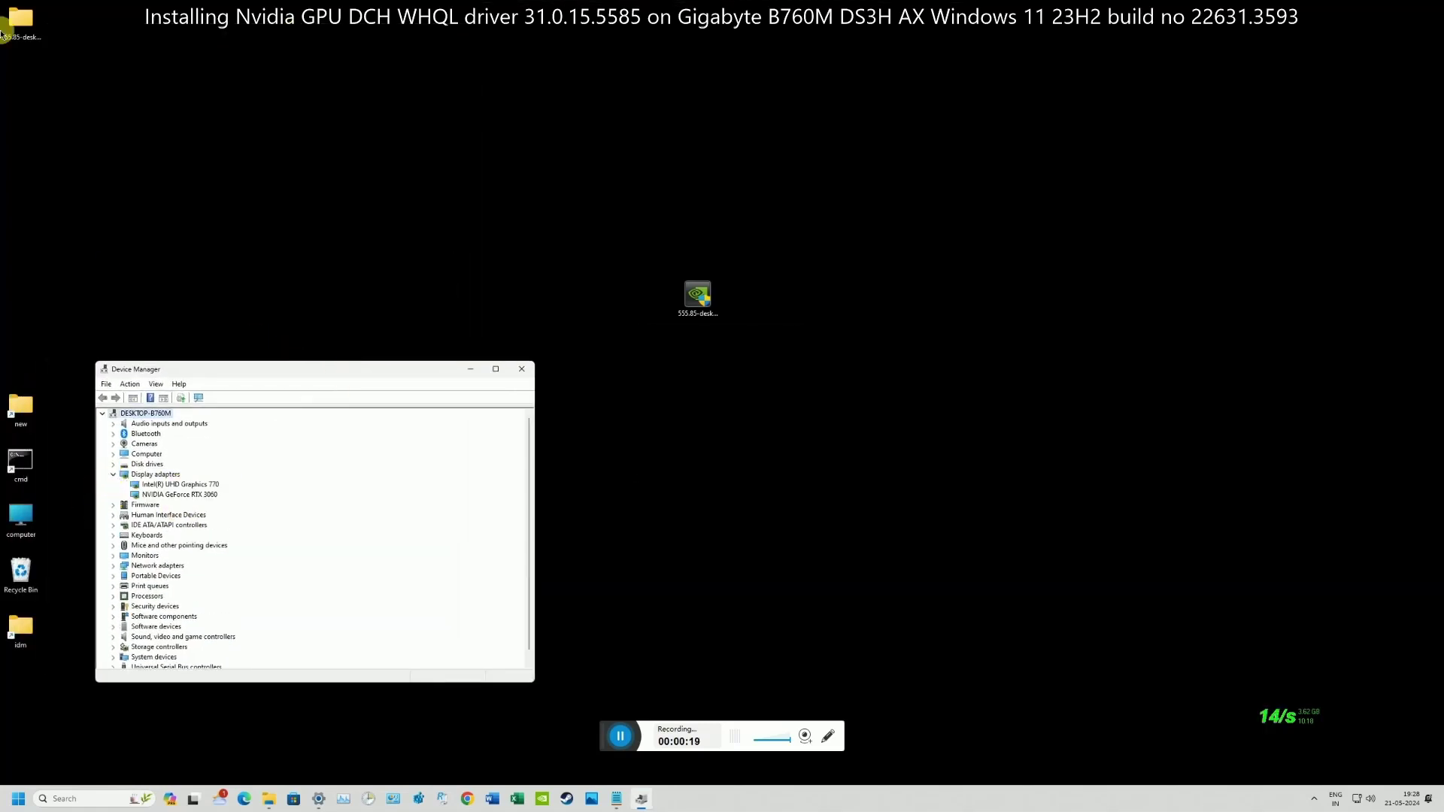
drag(24, 24, 905, 364)
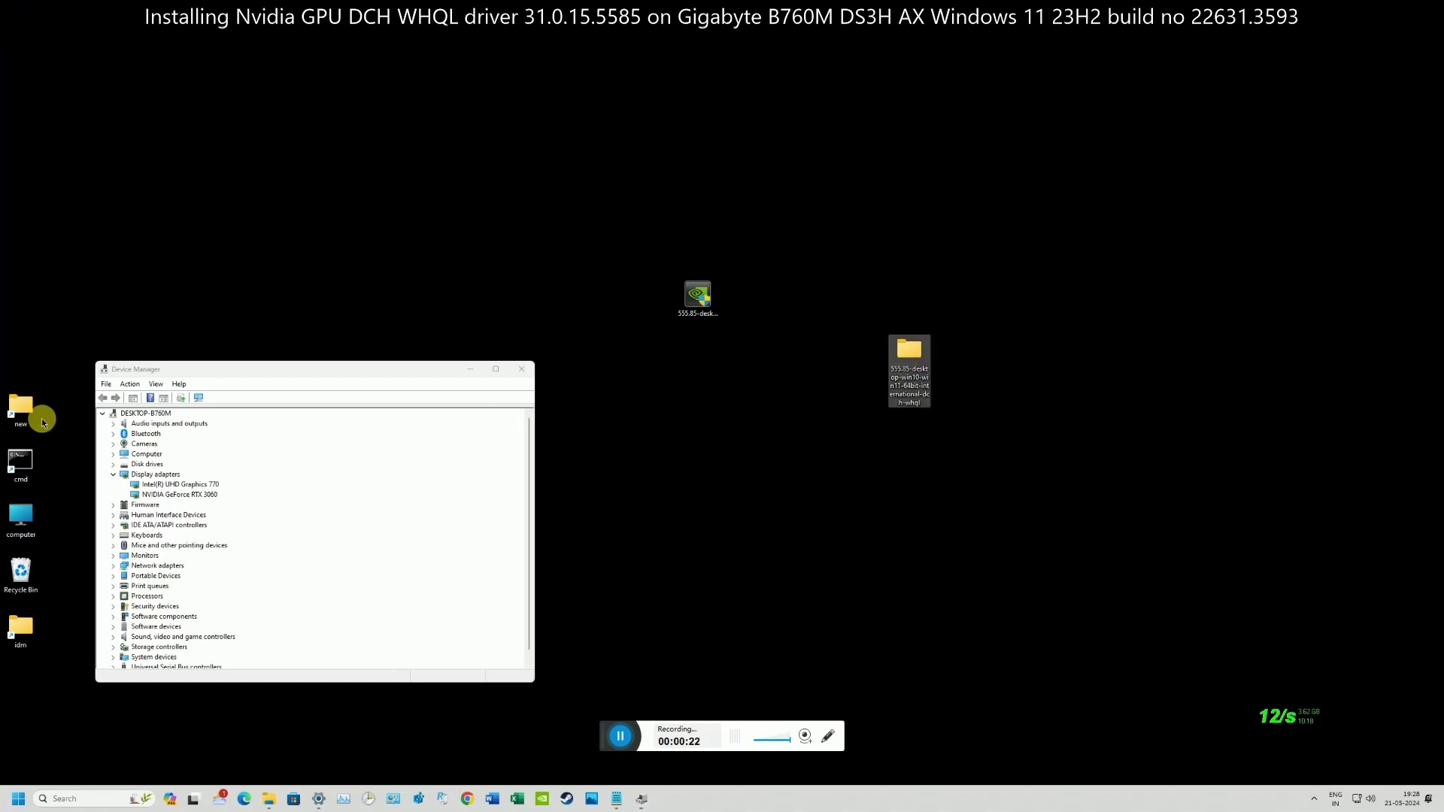
Step: Check the installed driver's date and version in the NVIDIA GeForce RTX 3060 properties, then minimize Device Manager
right_click(197, 496)
click(234, 565)
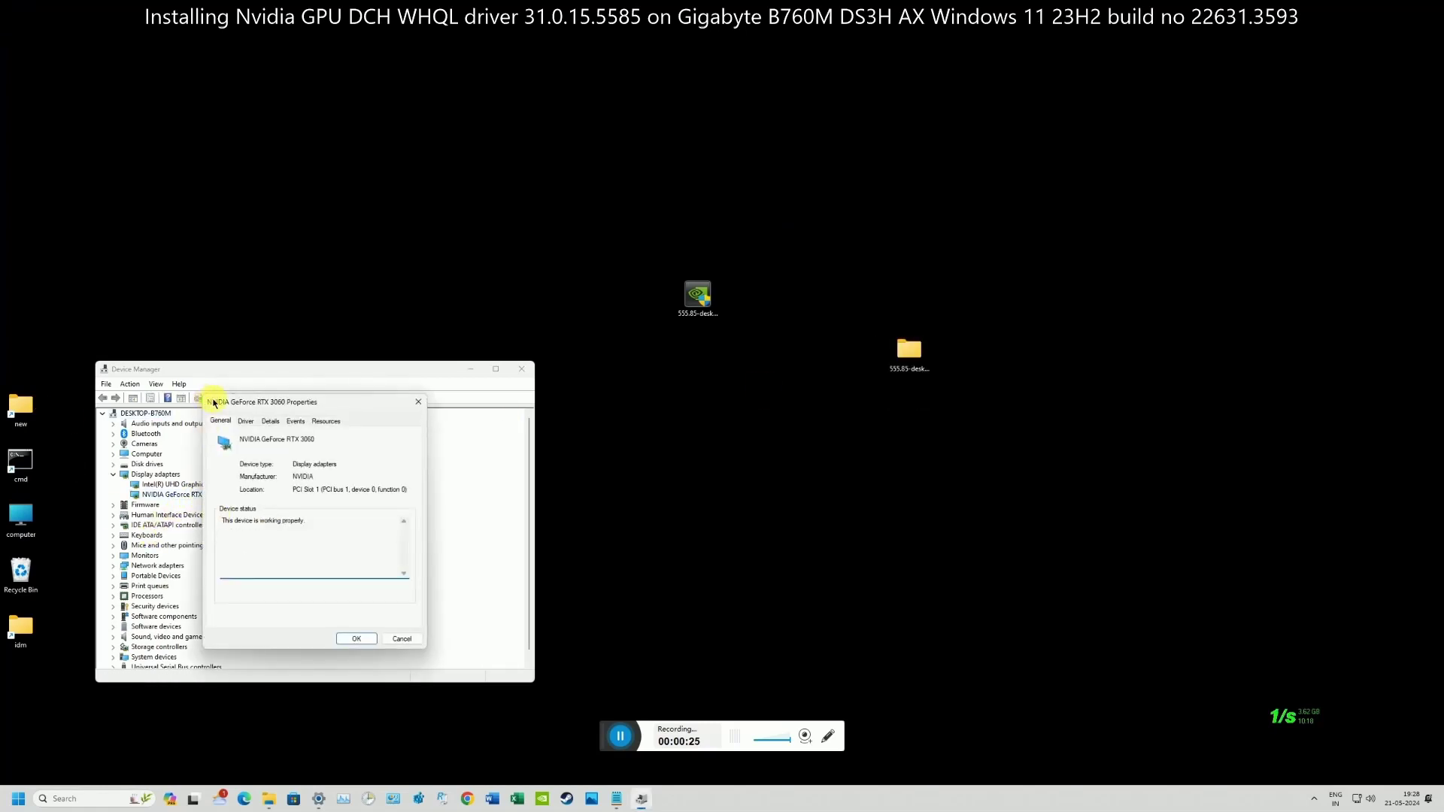
click(244, 421)
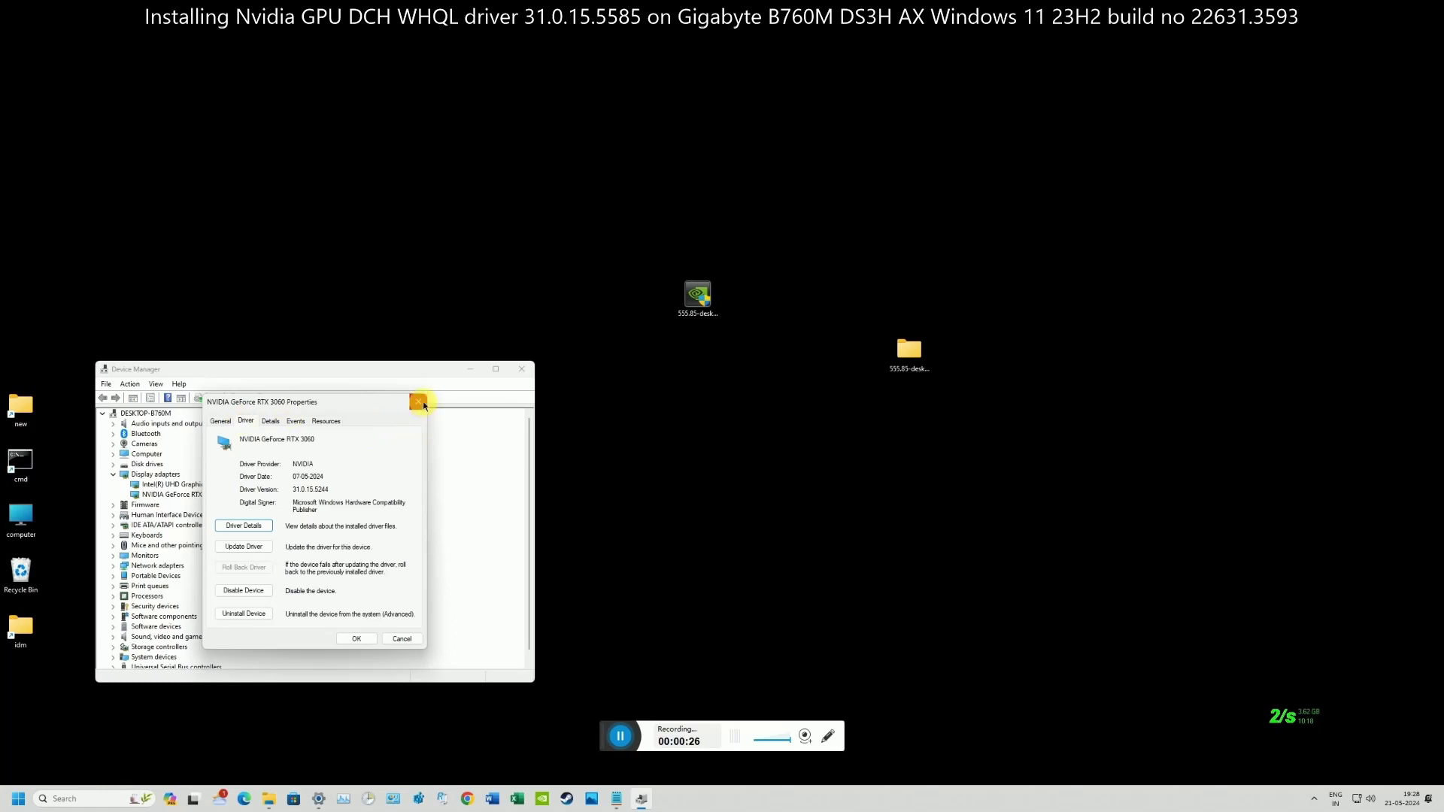
click(419, 402)
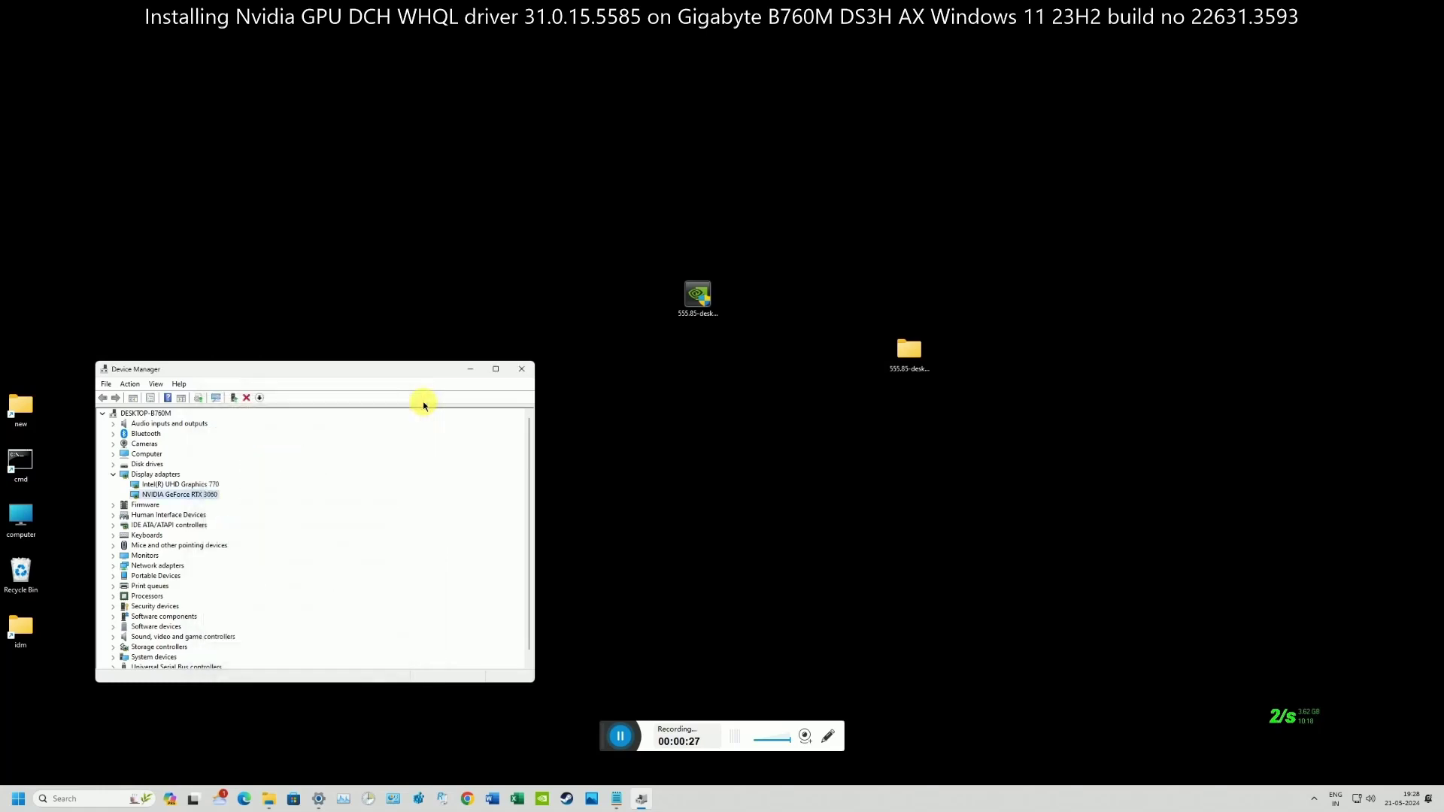
click(468, 372)
Step: Move the 555.85 driver package beneath the other desktop icons and launch setup.exe from the extracted driver folder
drag(683, 283, 16, 723)
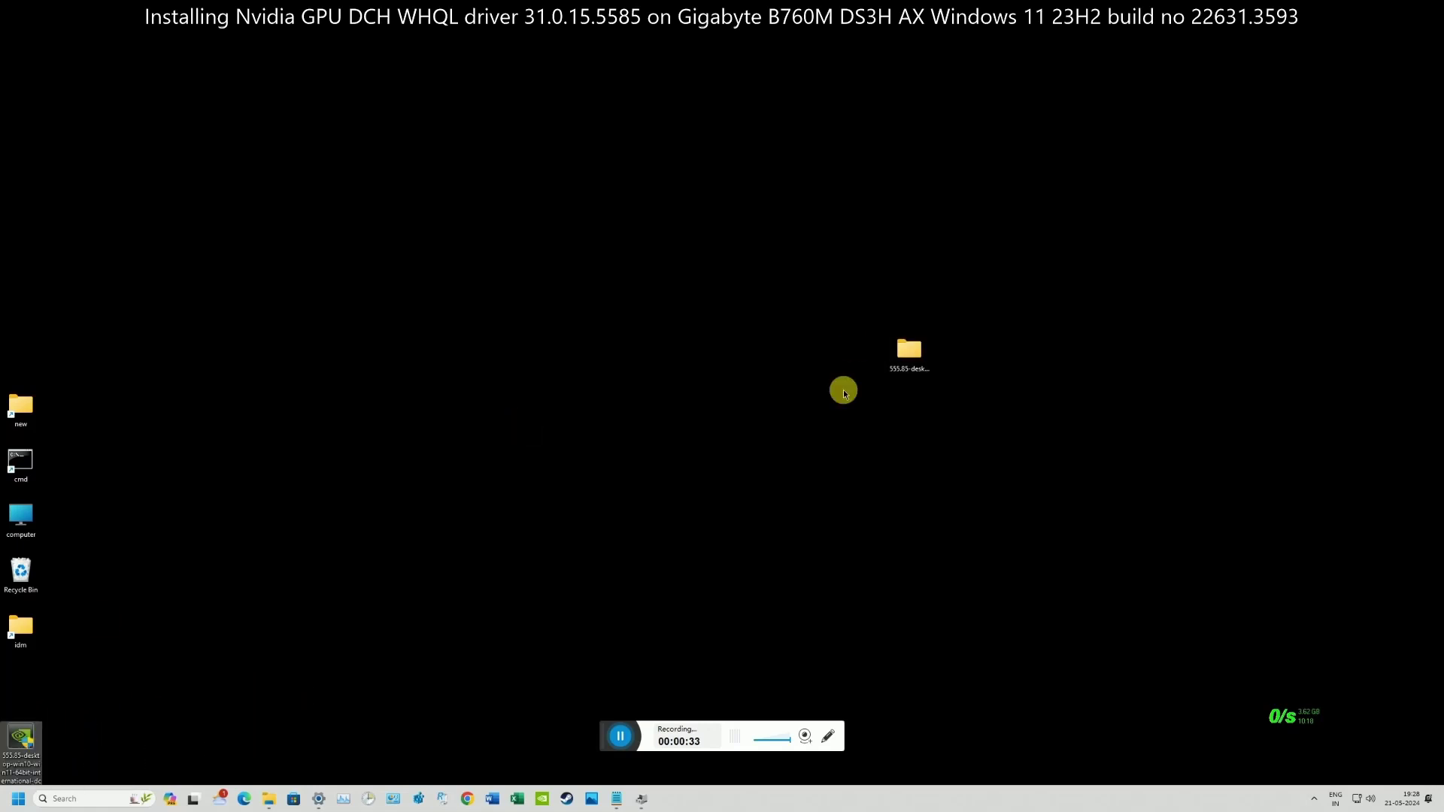
right_click(901, 346)
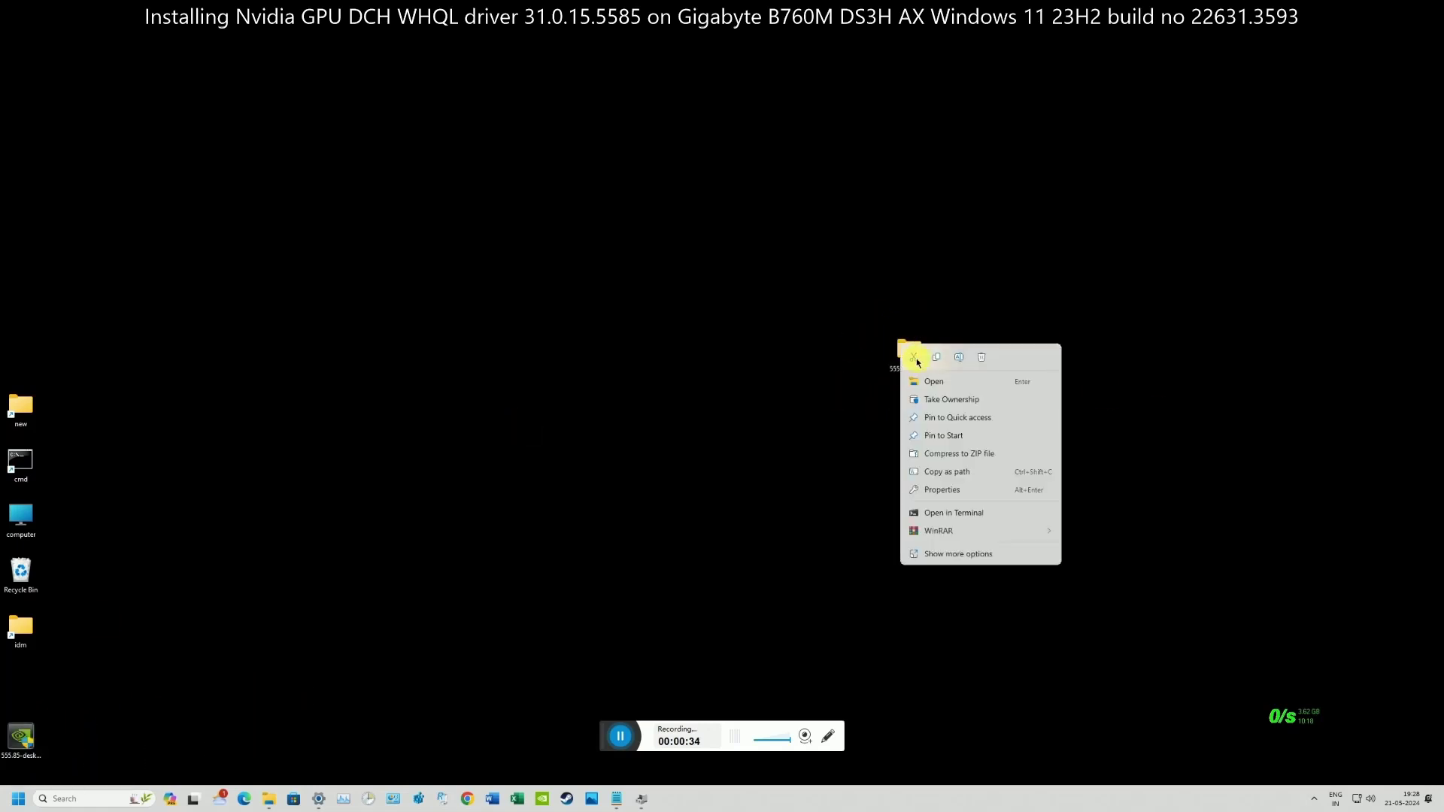
click(931, 378)
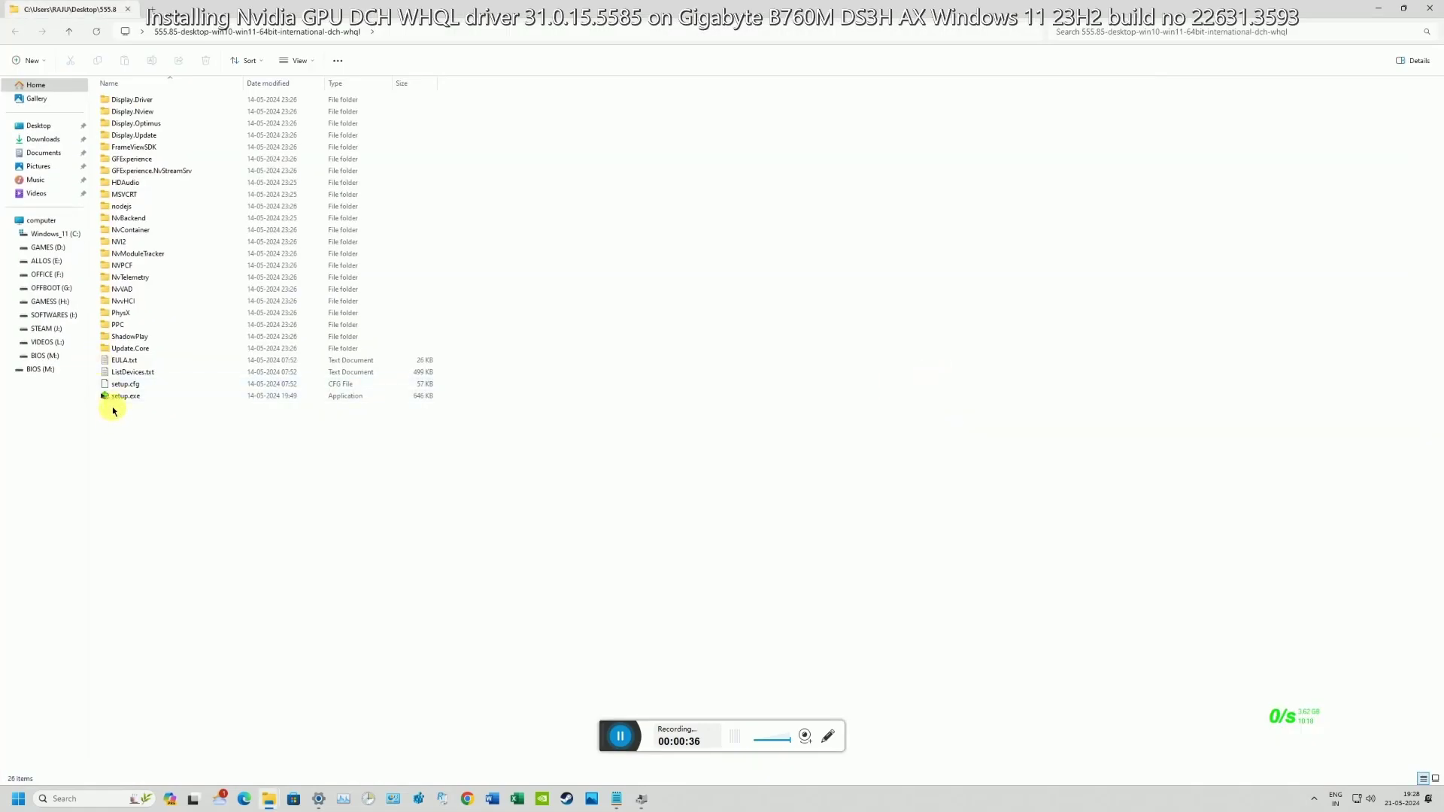
click(116, 400)
right_click(116, 406)
click(193, 474)
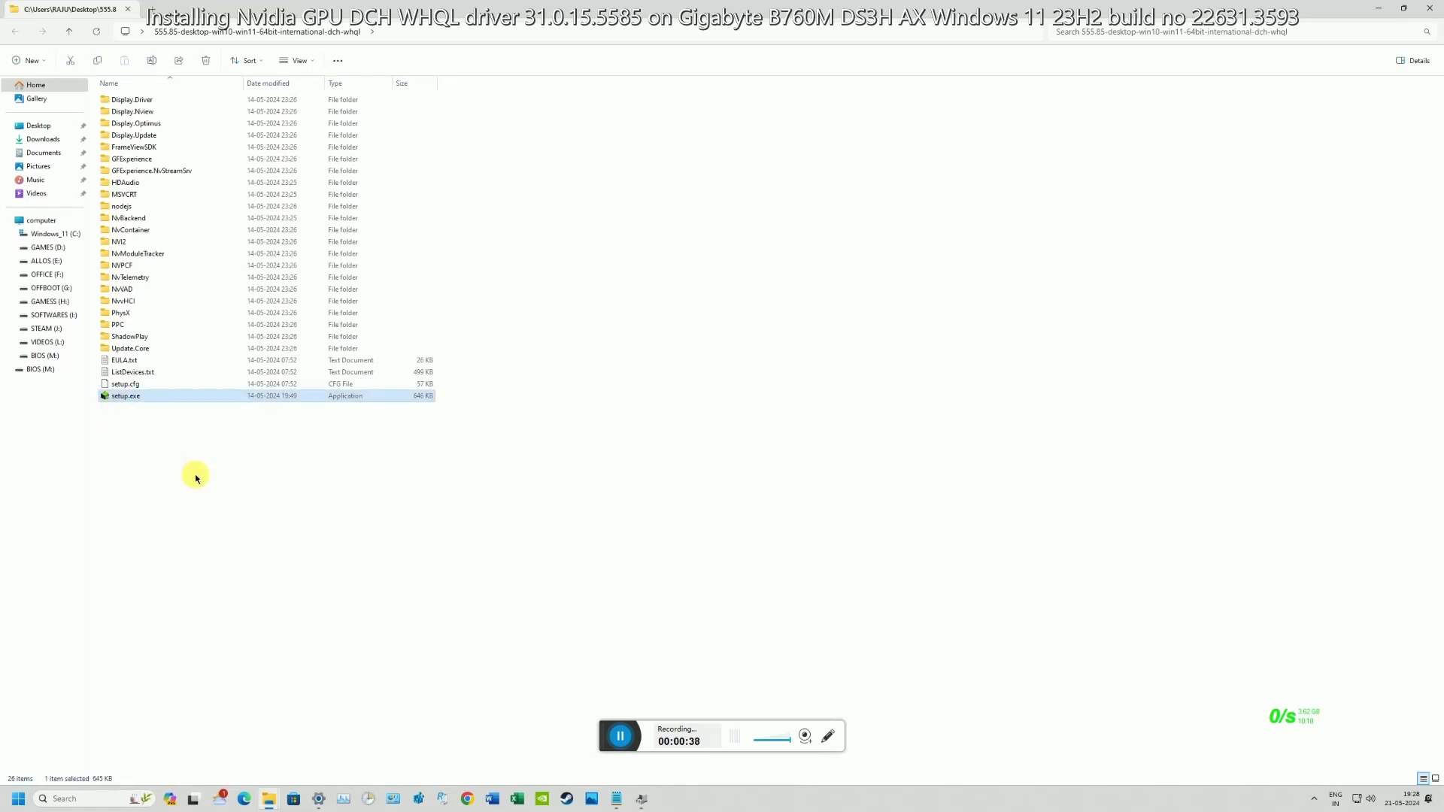
click(1385, 7)
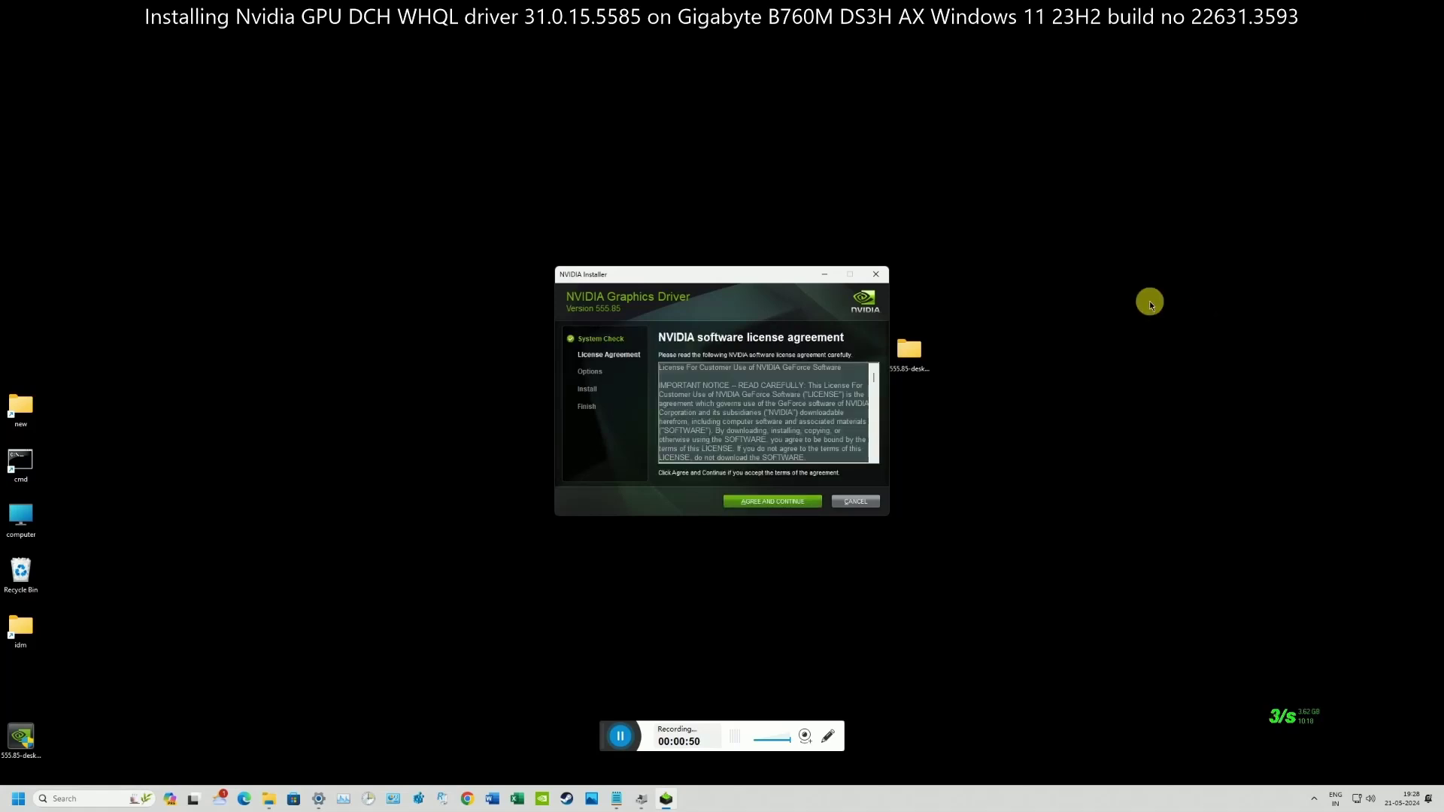
Step: Accept the NVIDIA license agreement, install graphics driver 555.85 with the preselected installation option, and close the finished installer
click(768, 501)
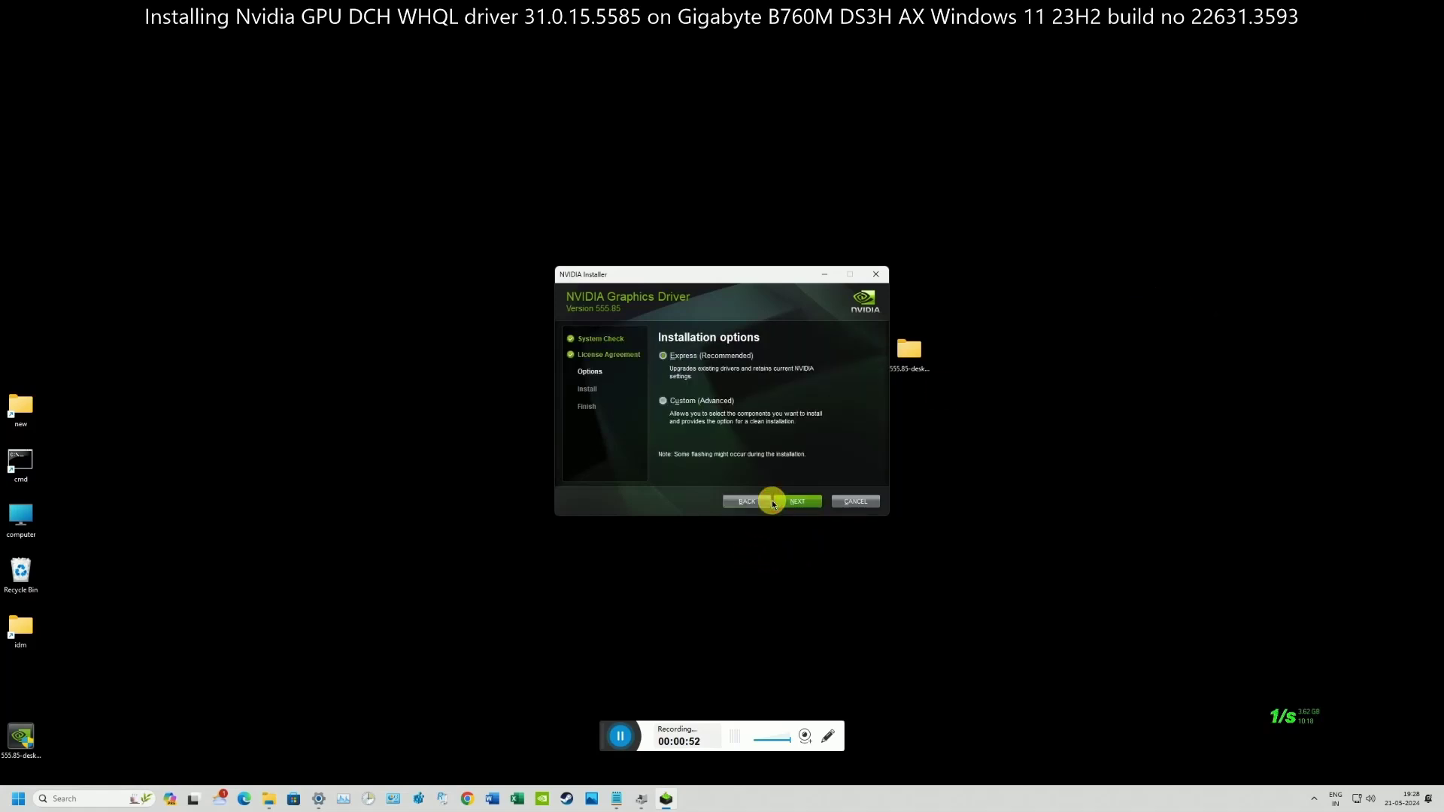
click(791, 503)
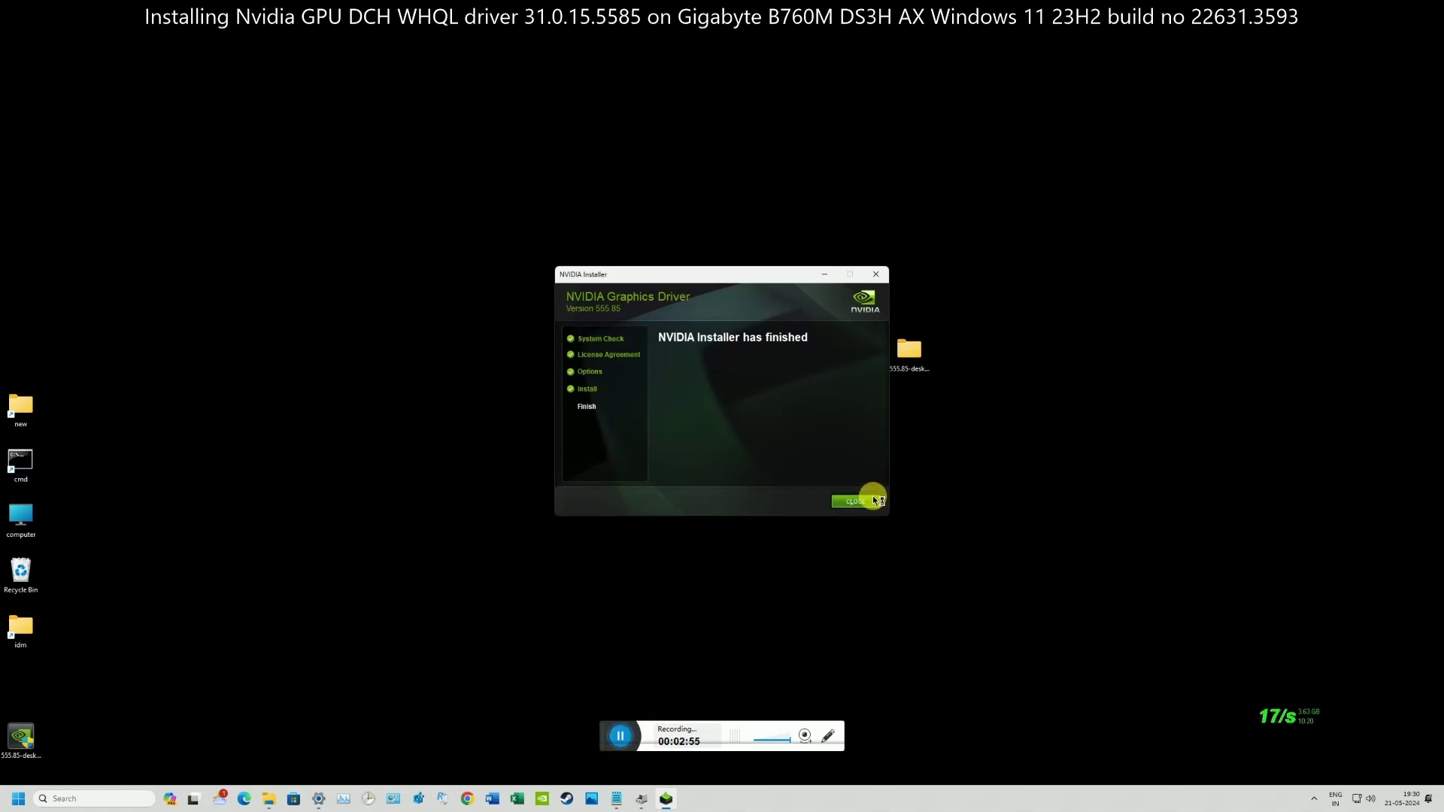
click(872, 500)
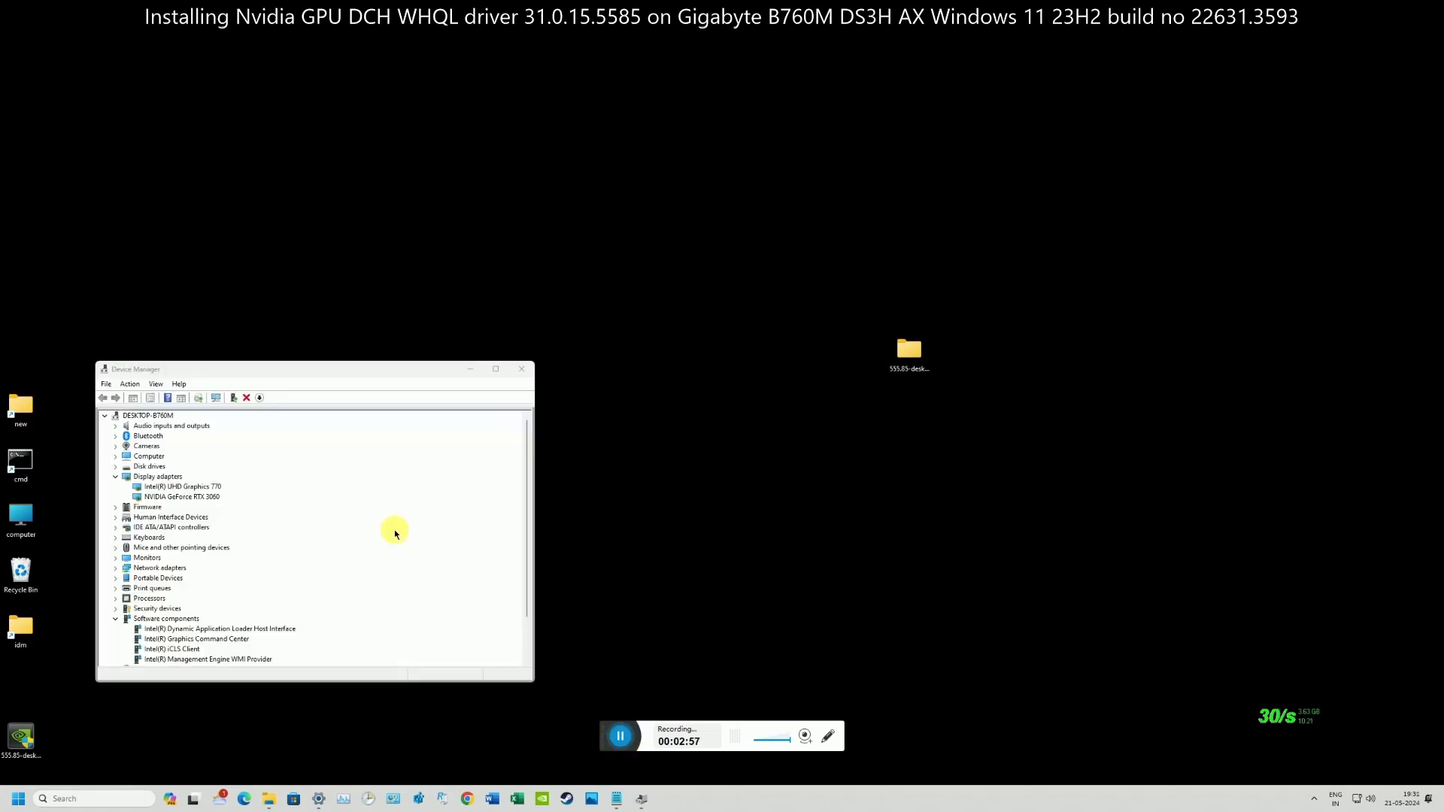
Step: Check the driver date and version of the NVIDIA GeForce RTX 3060 in Device Manager after the installation
right_click(208, 495)
click(252, 559)
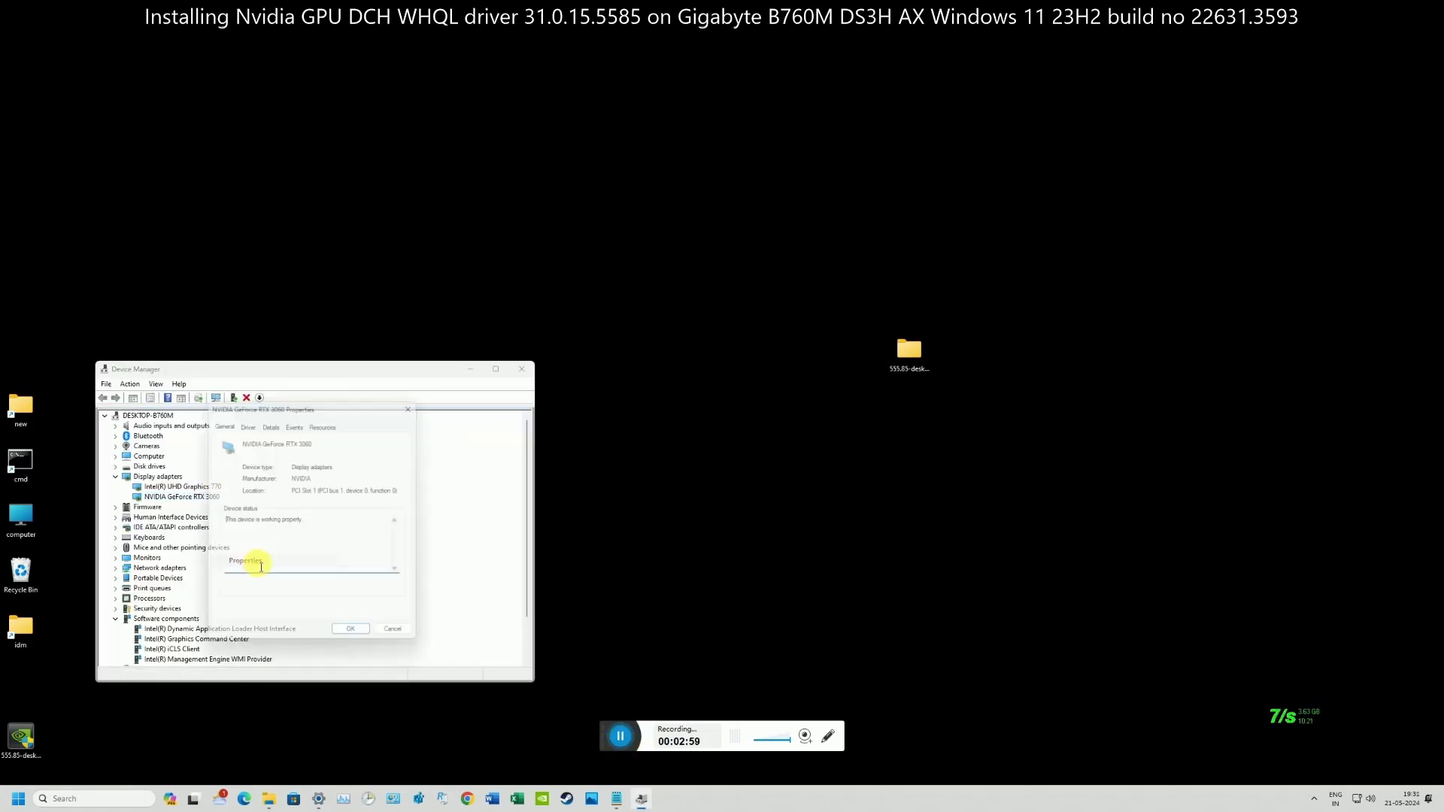
click(246, 421)
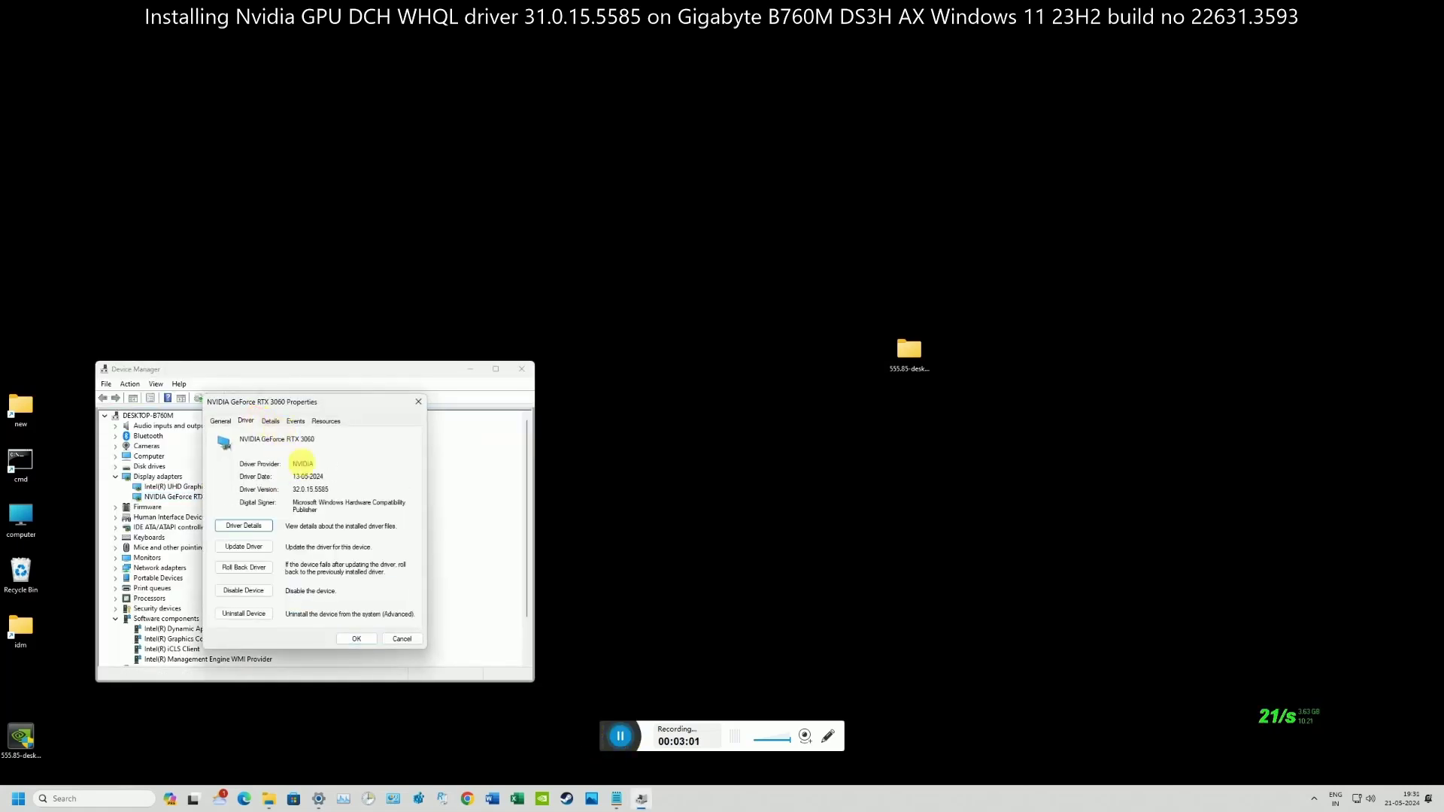
click(418, 401)
click(470, 369)
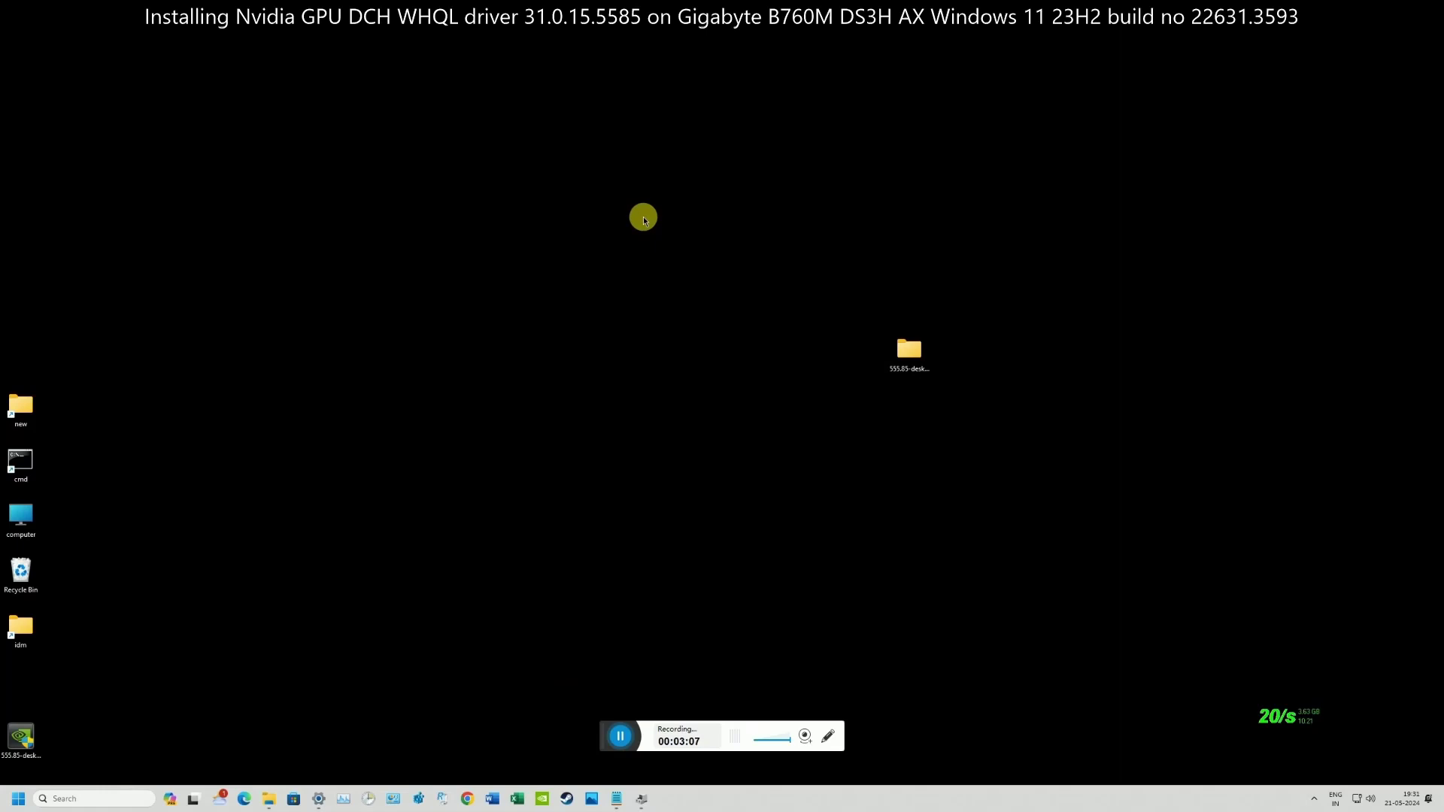
Step: Open NVIDIA Control Panel, view the graphics card details in its System Information, and minimize the control panel
right_click(643, 220)
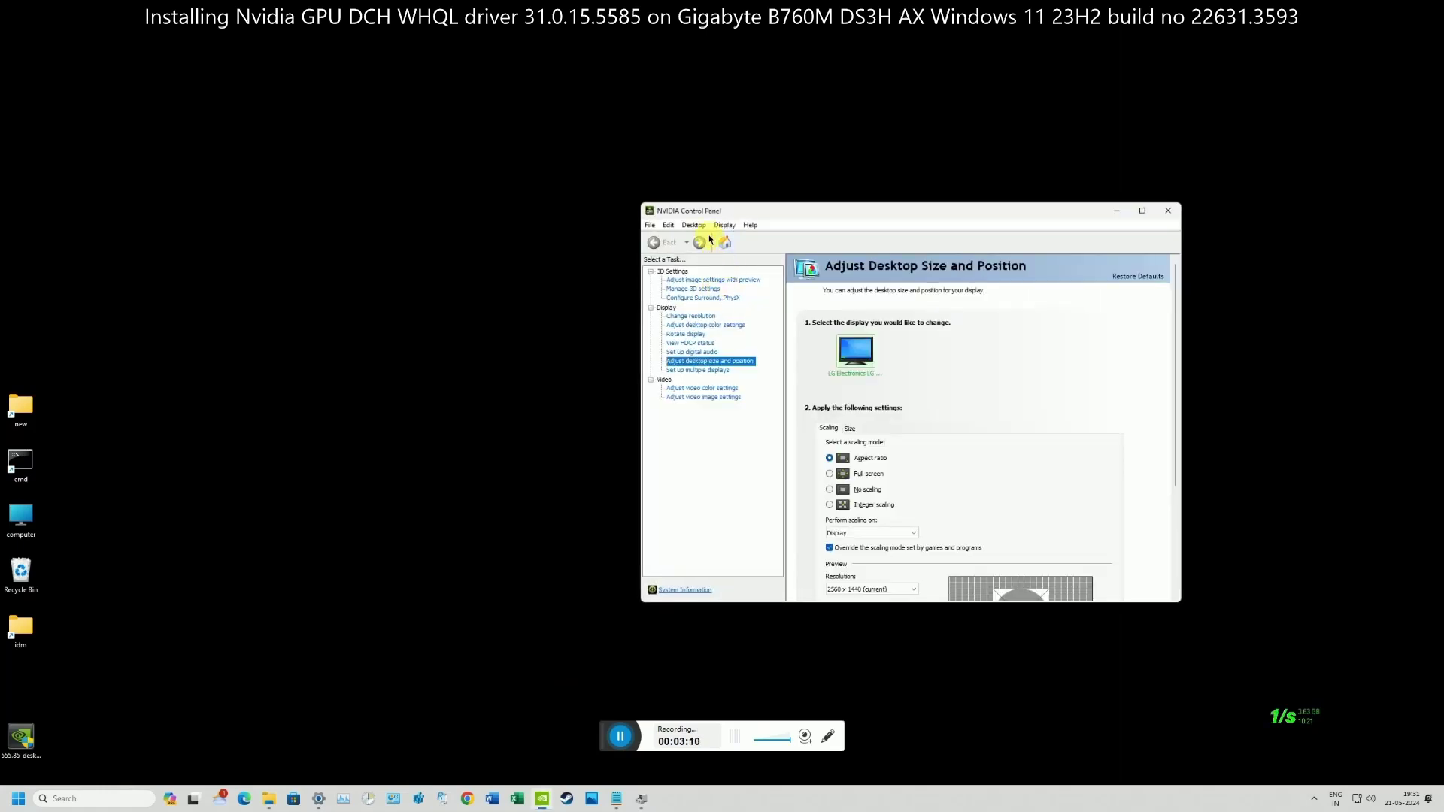
click(747, 227)
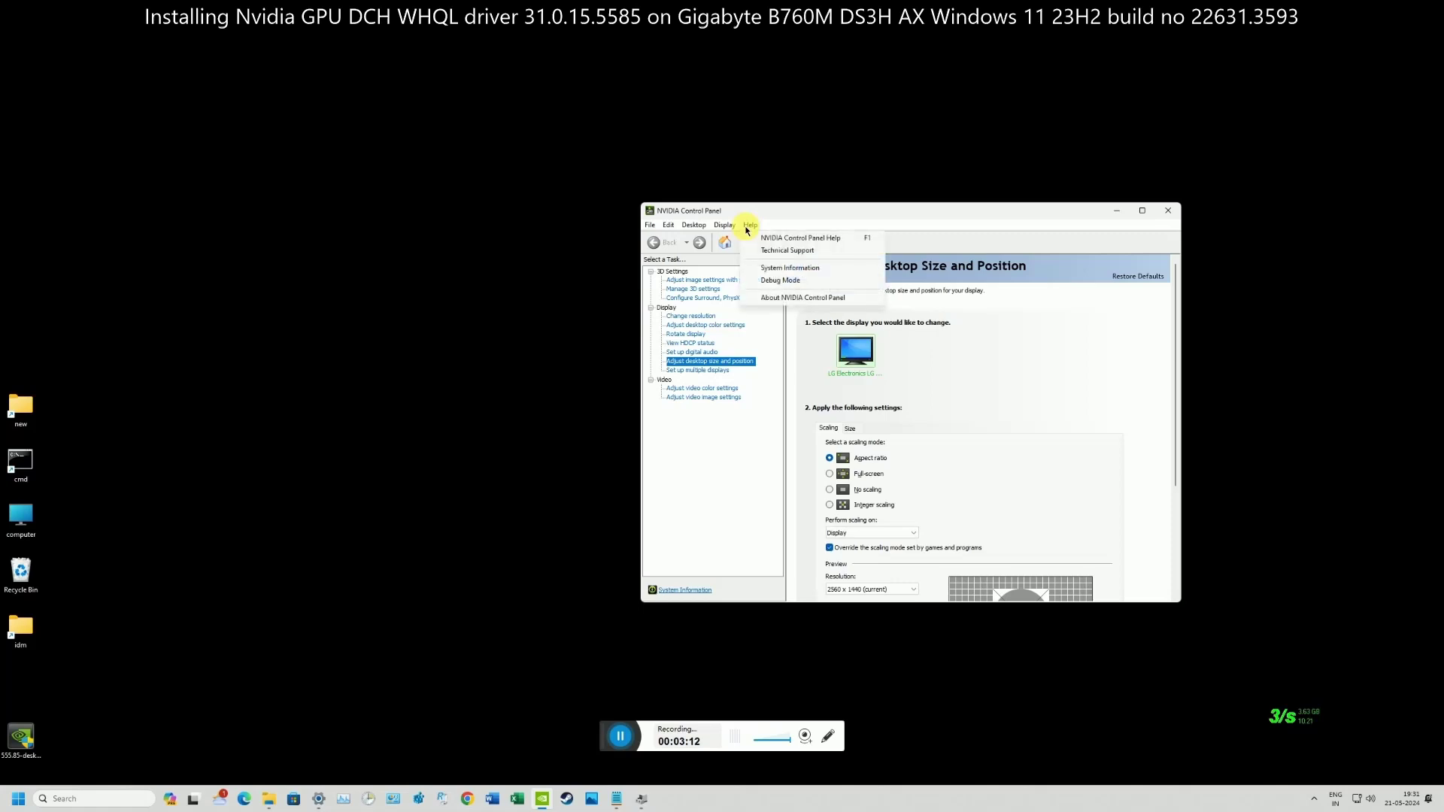
click(805, 279)
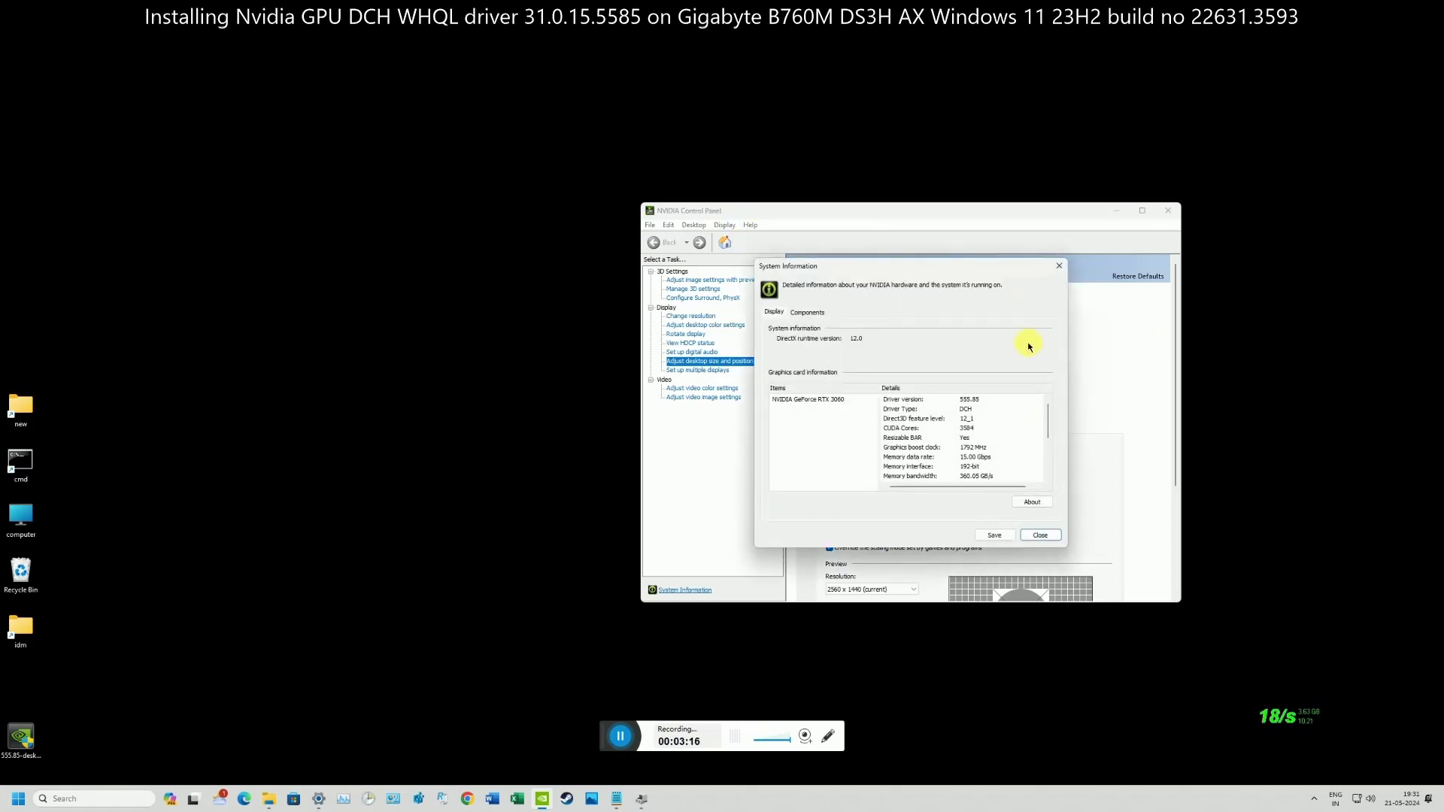
click(1060, 268)
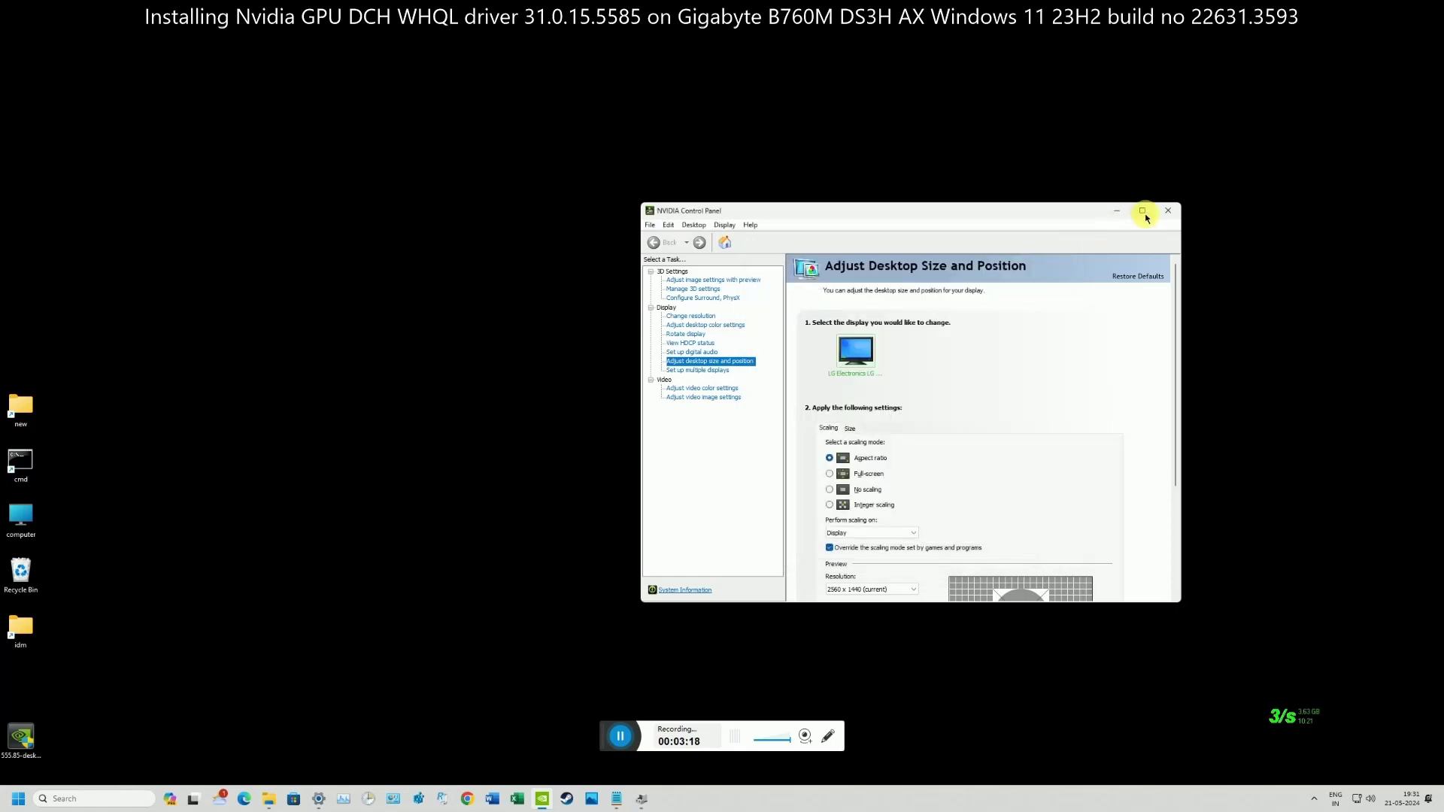
click(1118, 212)
Step: Start the DirectX Diagnostic Tool and agree to check whether the drivers are digitally signed
right_click(700, 81)
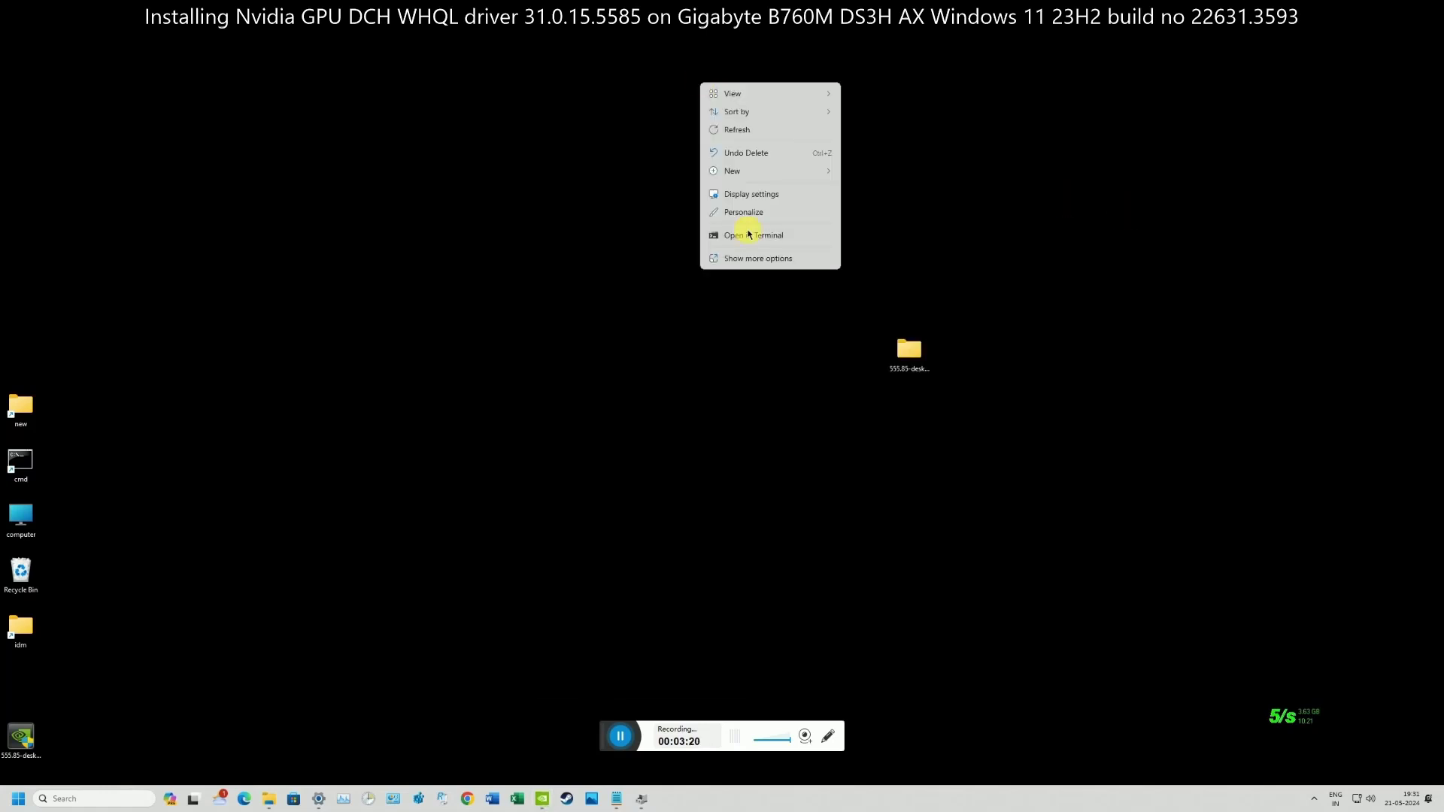
click(786, 257)
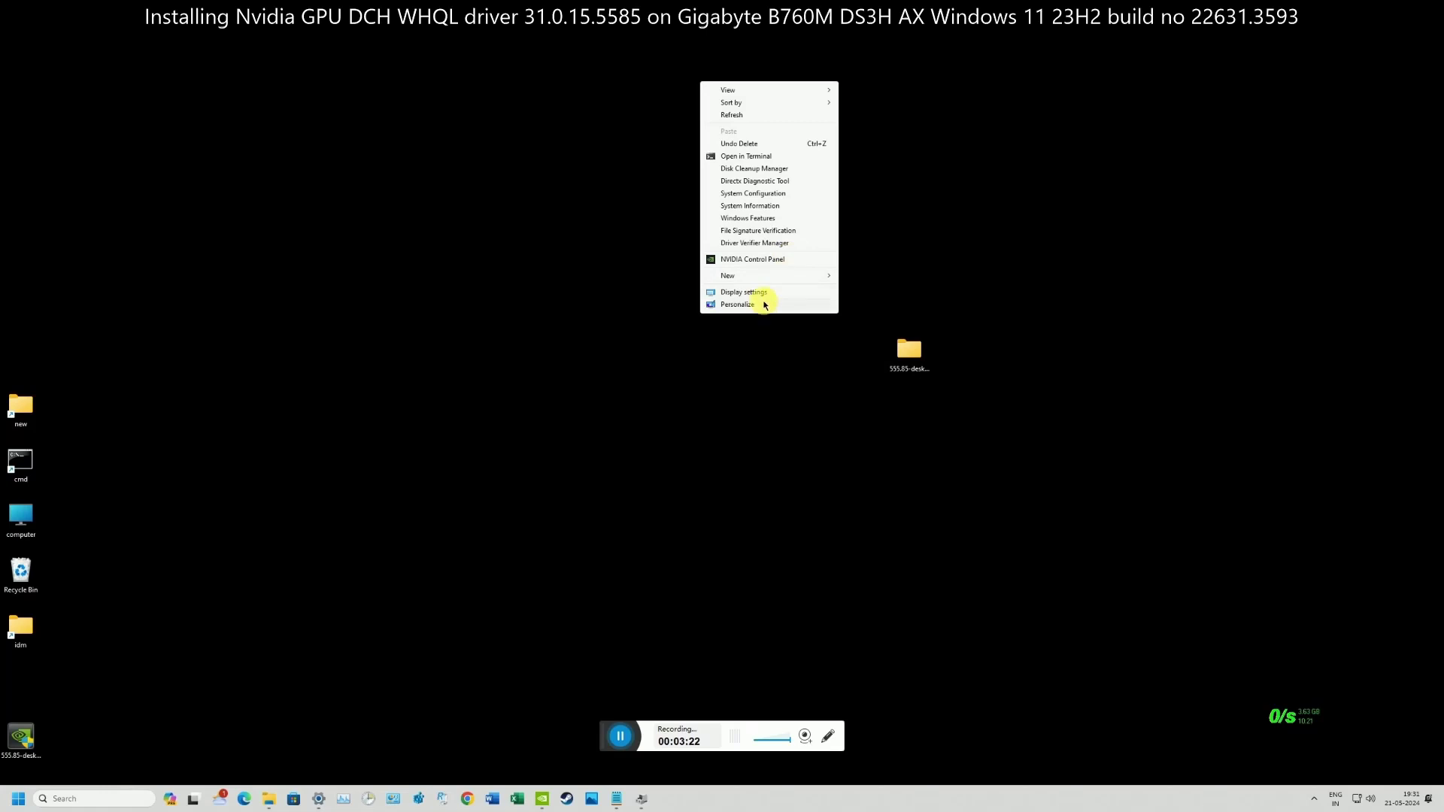
click(778, 182)
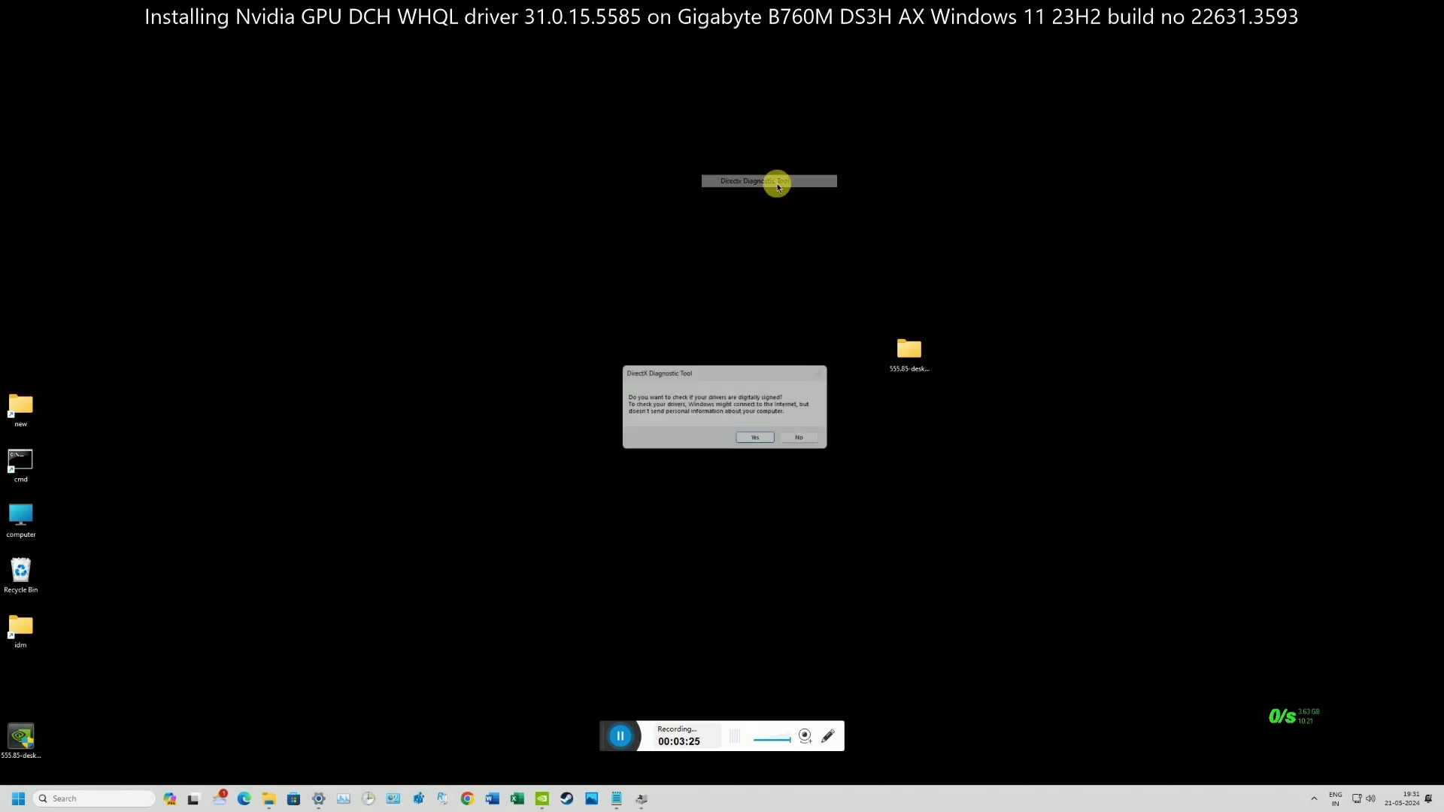
click(761, 442)
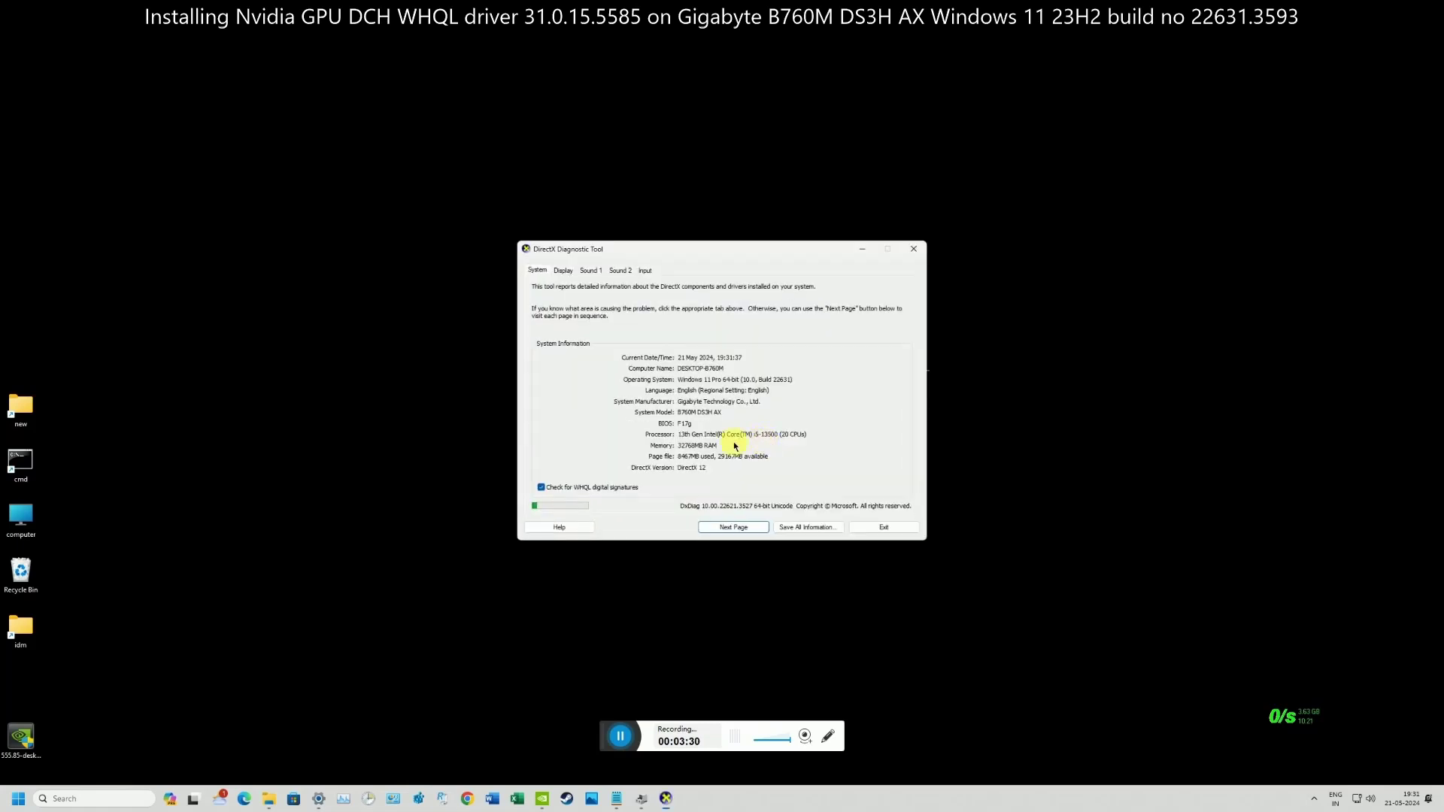
Step: Review the Display, Sound 1, Sound 2, Input and System pages of the DirectX Diagnostic Tool and close it
click(565, 270)
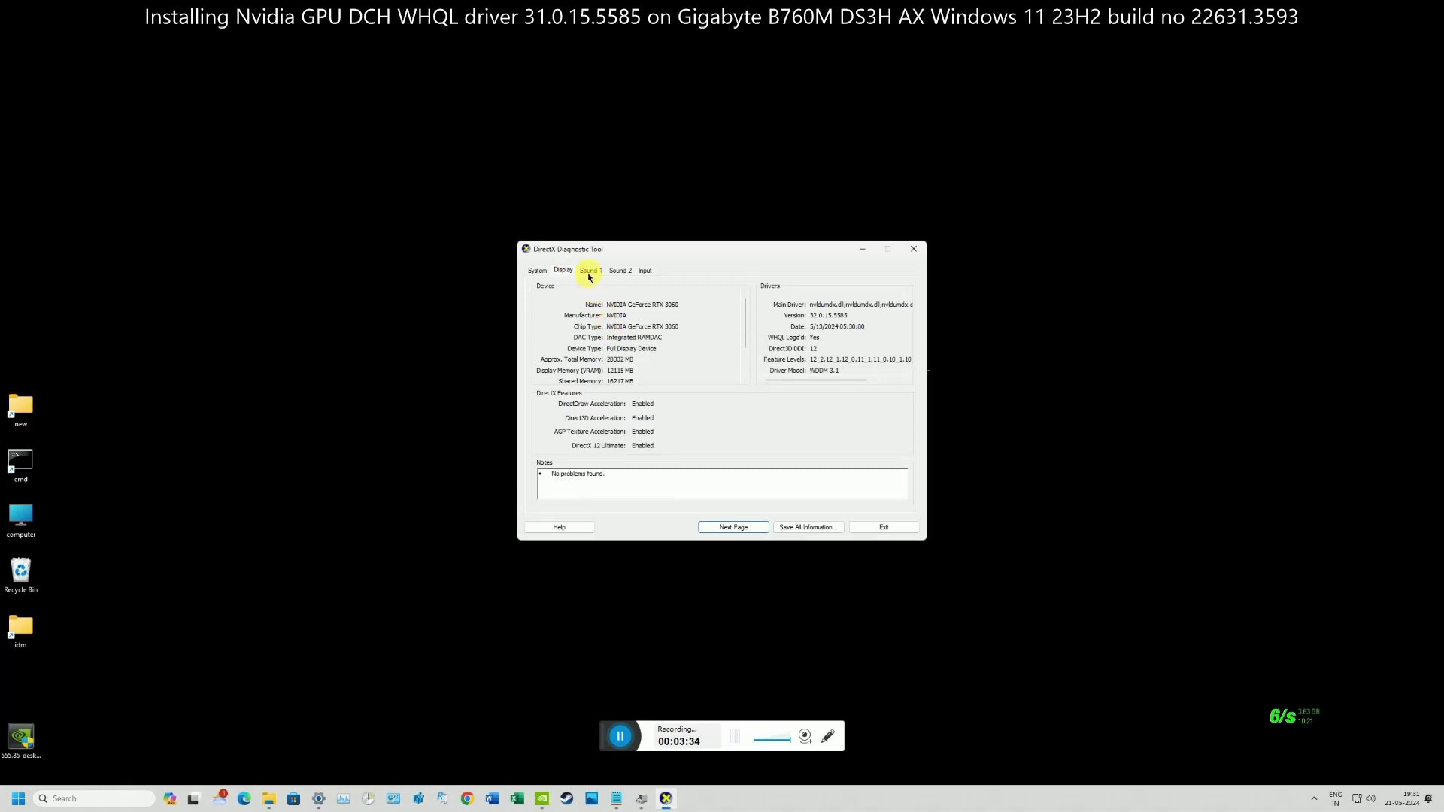
click(589, 272)
click(616, 272)
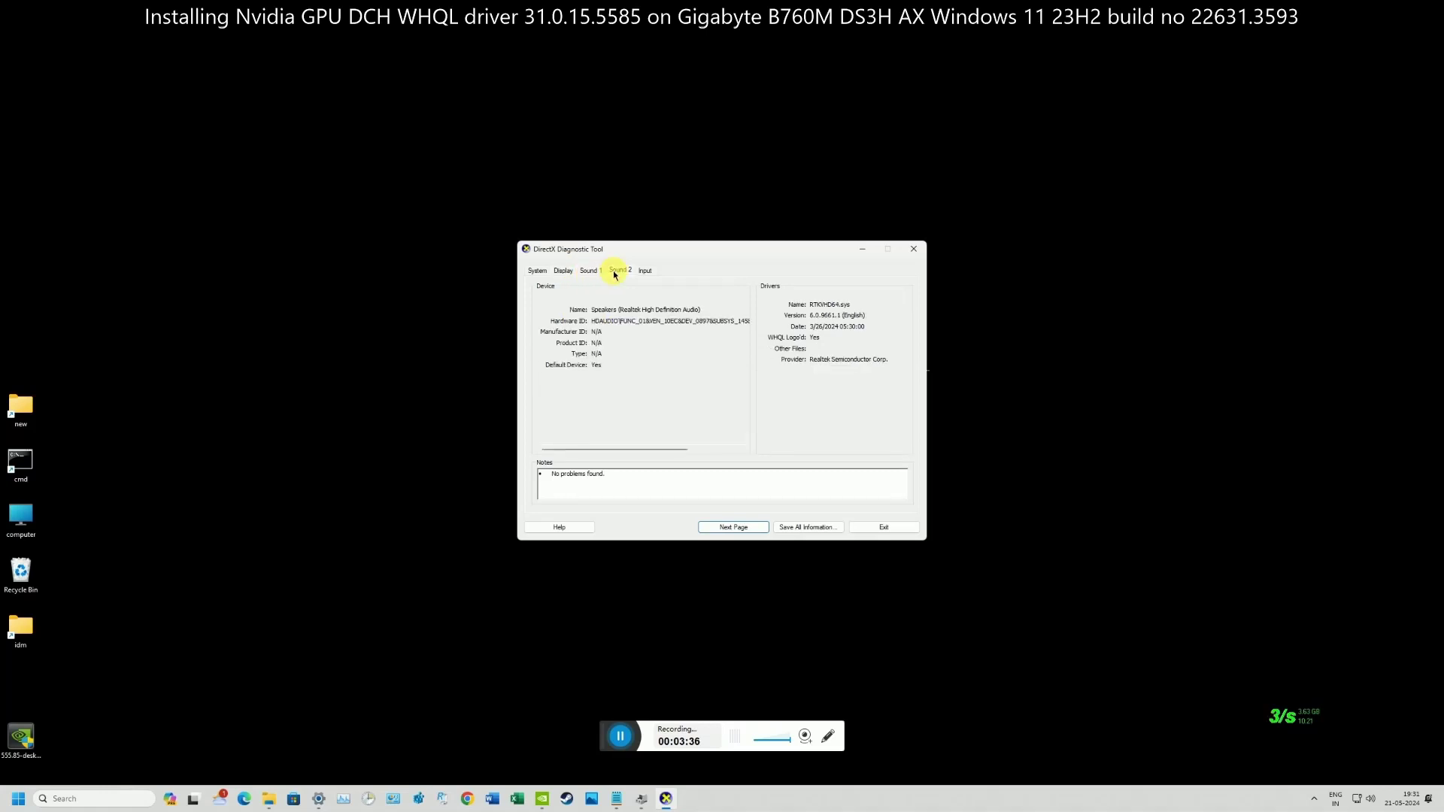
click(647, 271)
click(540, 270)
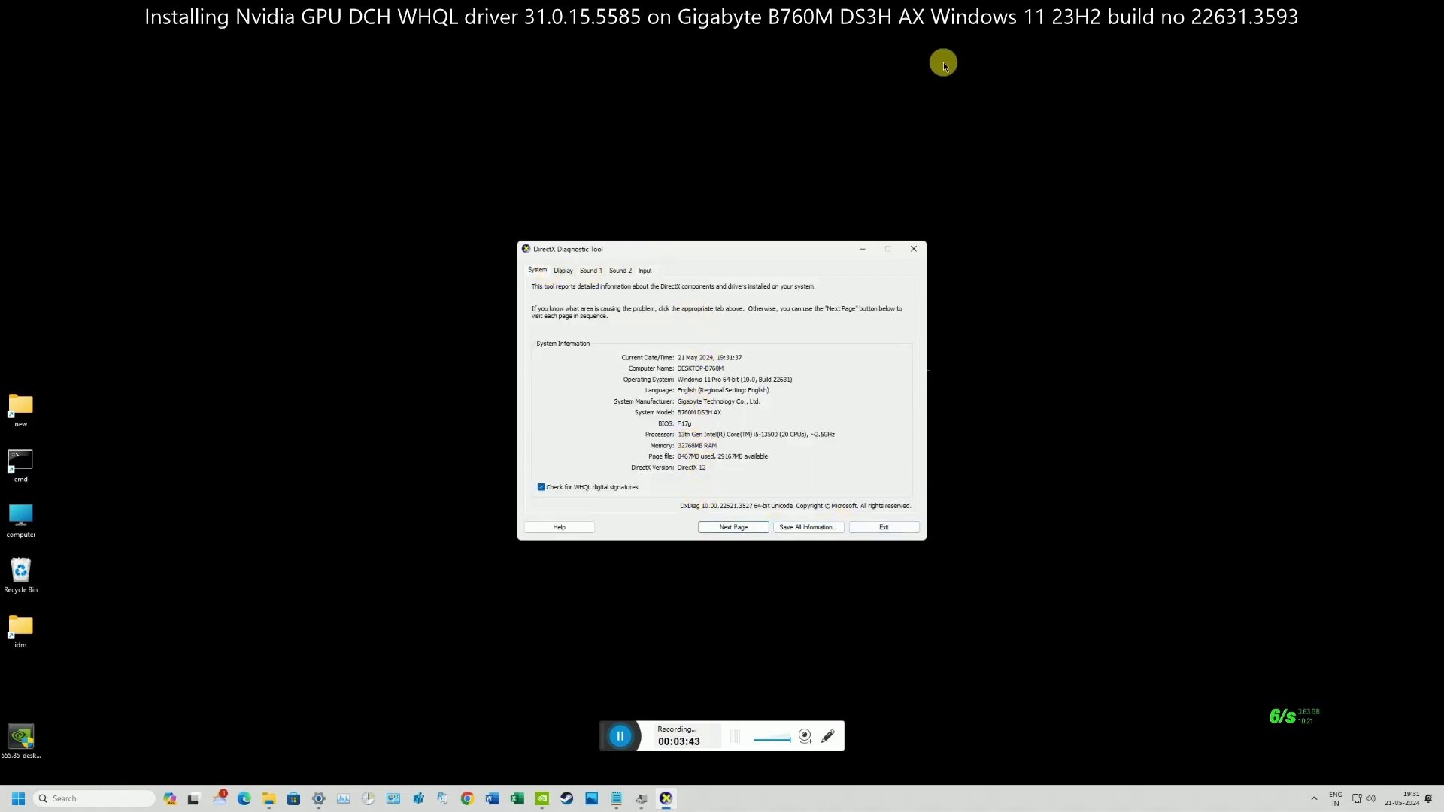
click(932, 250)
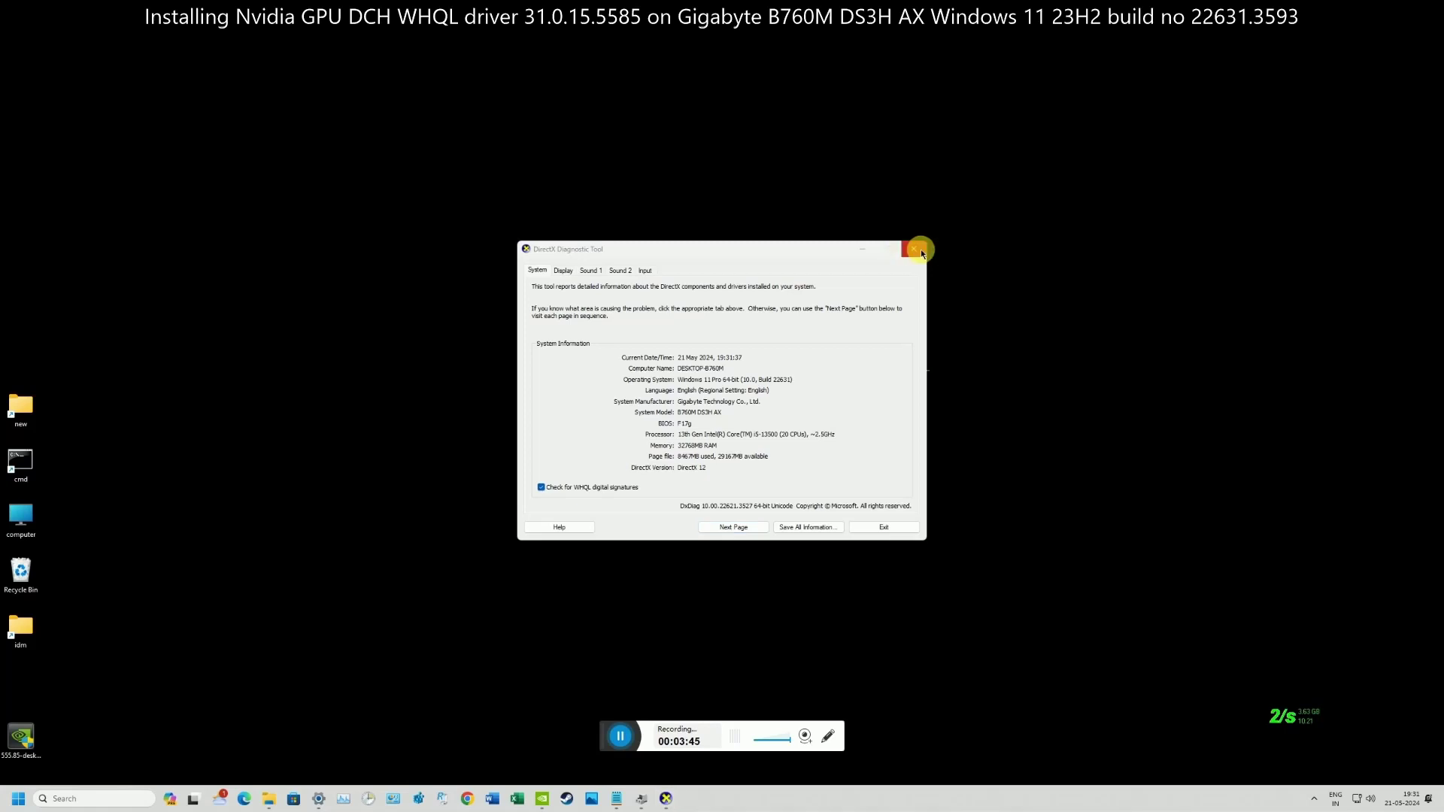
click(920, 250)
Step: Open Windows System Information, review the System Summary, and close the window
right_click(770, 142)
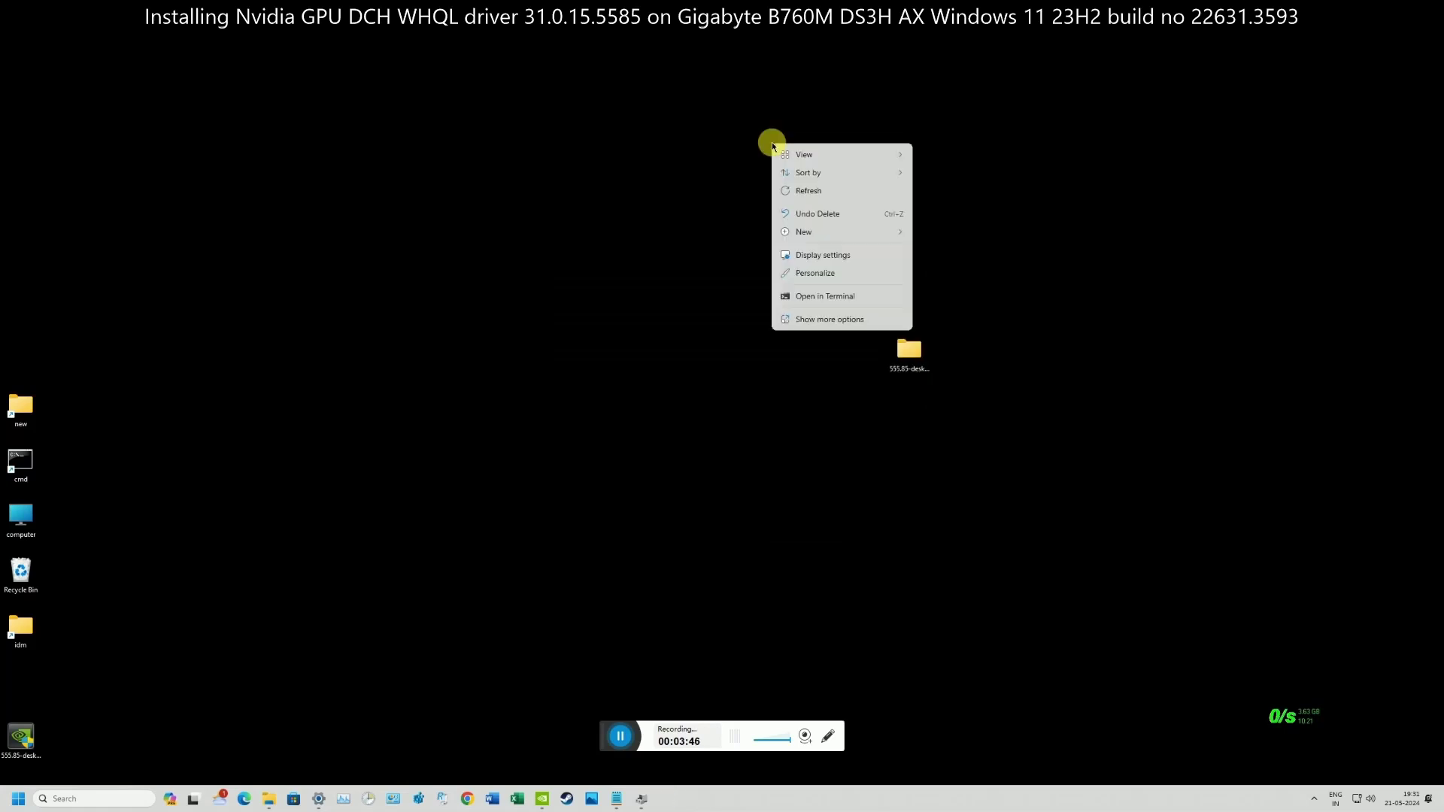
click(806, 321)
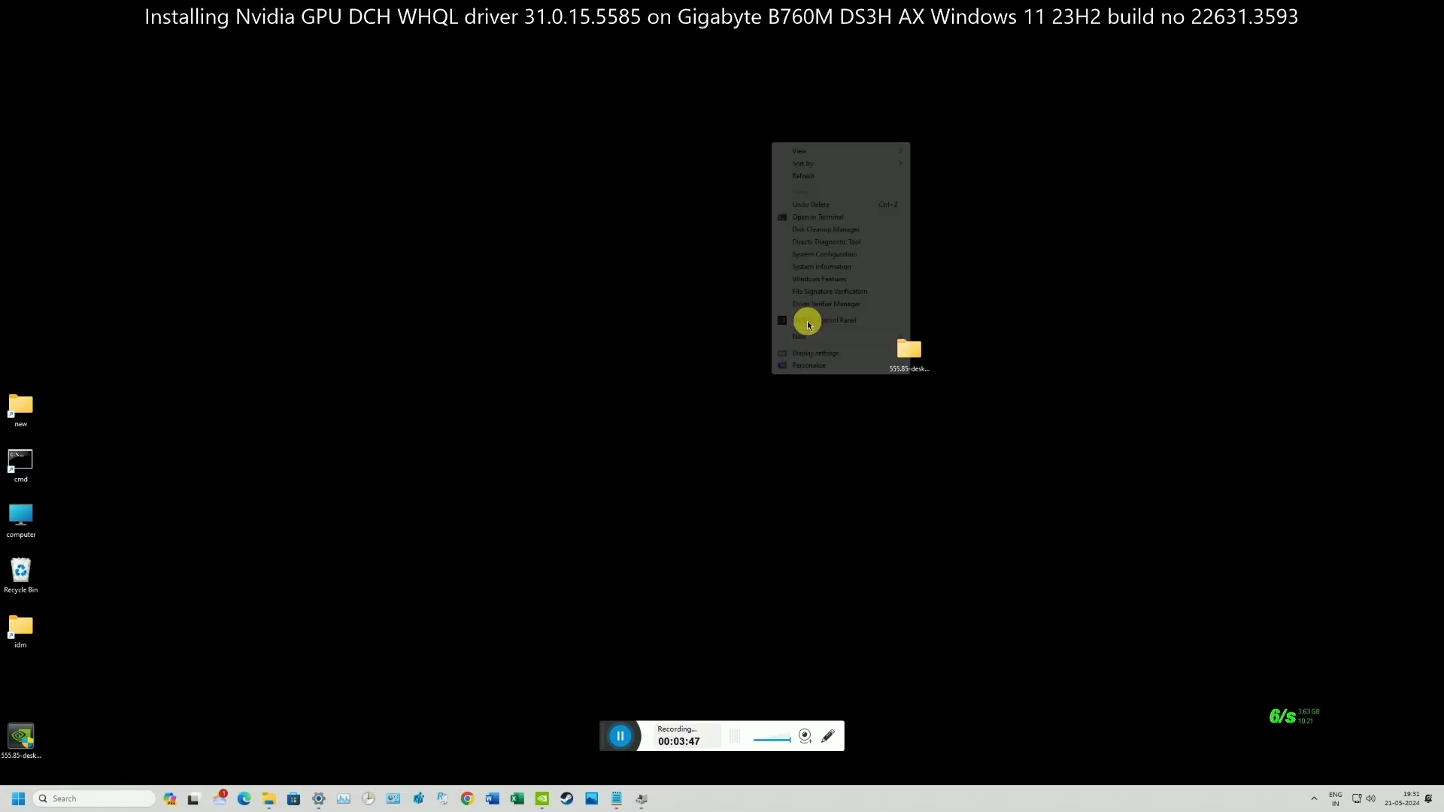
click(833, 268)
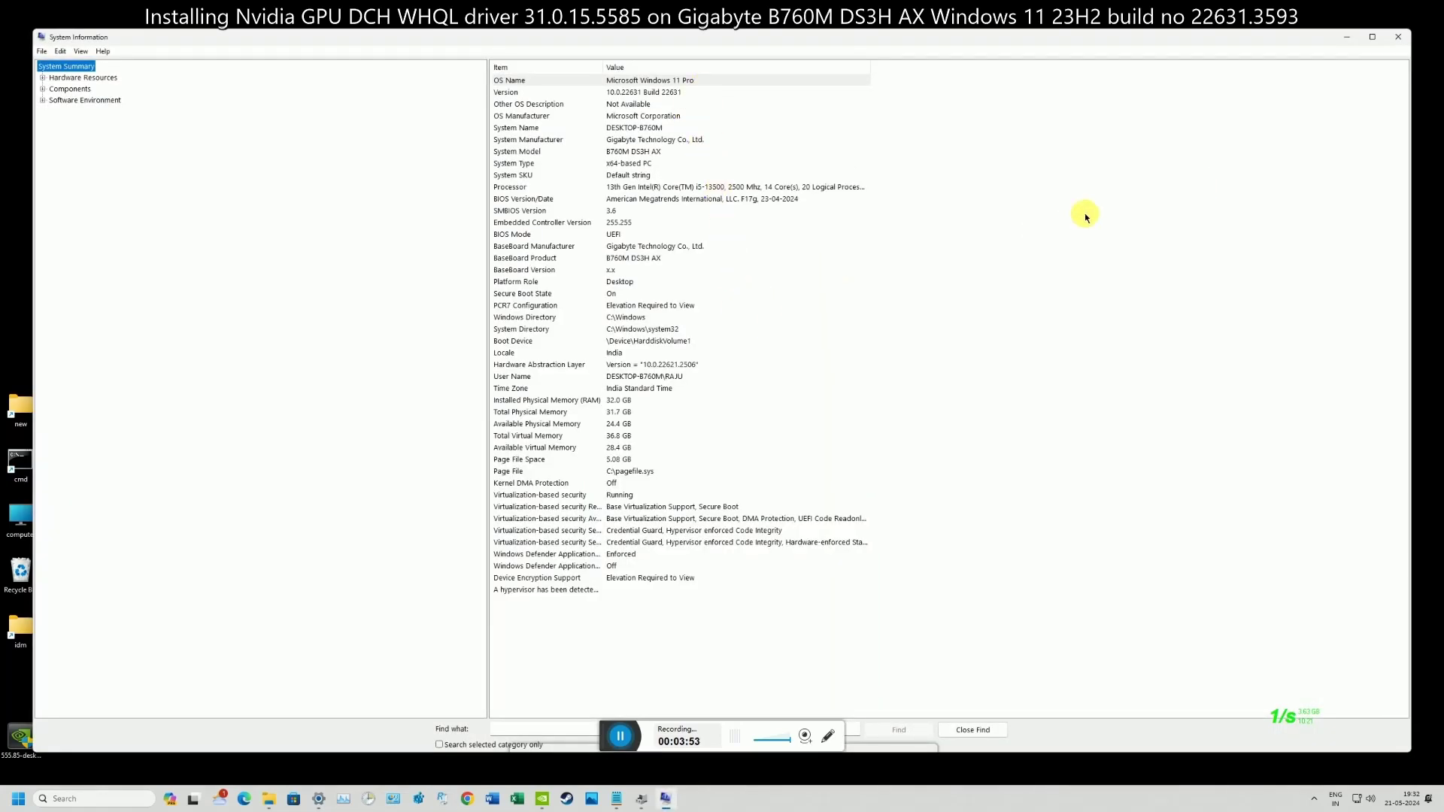
click(1395, 38)
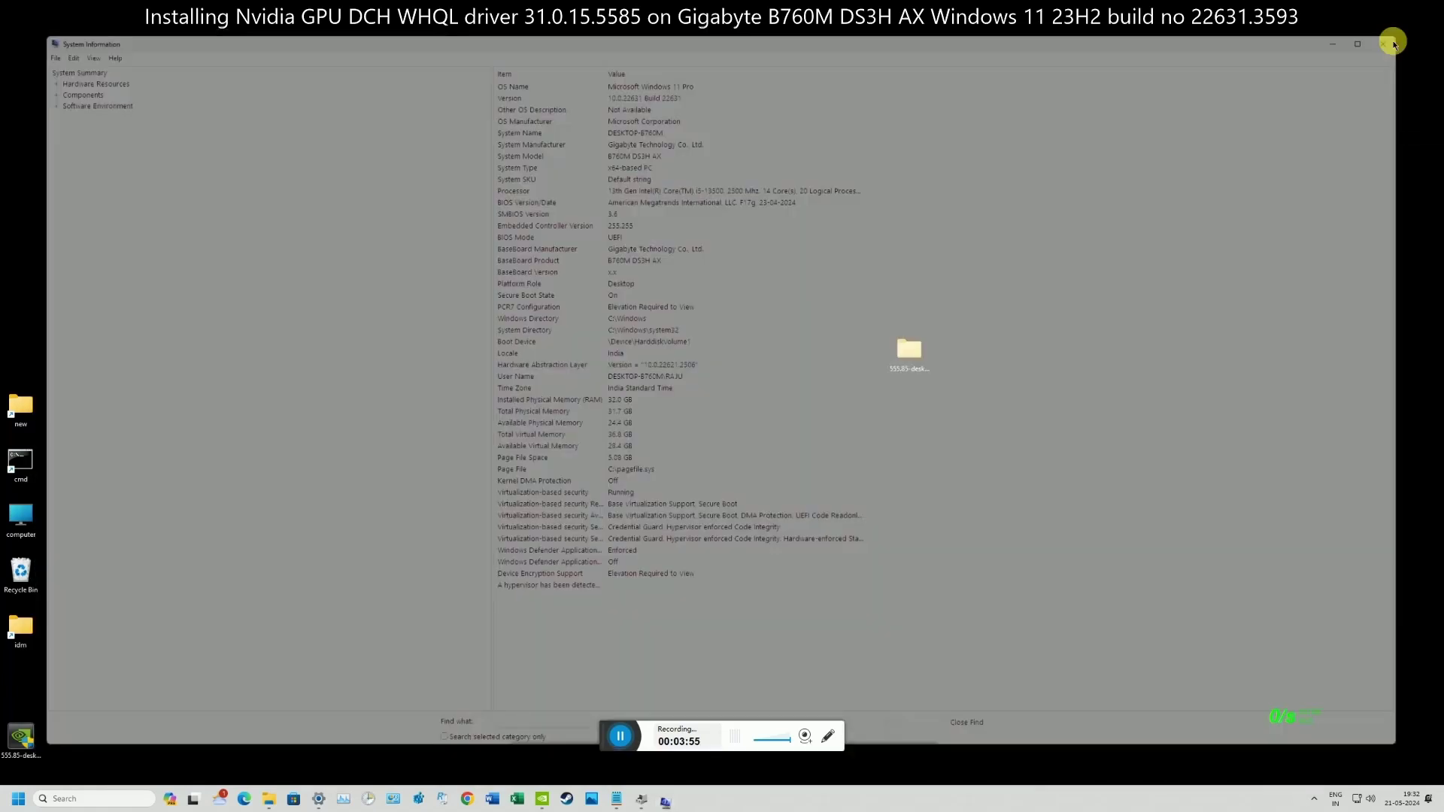